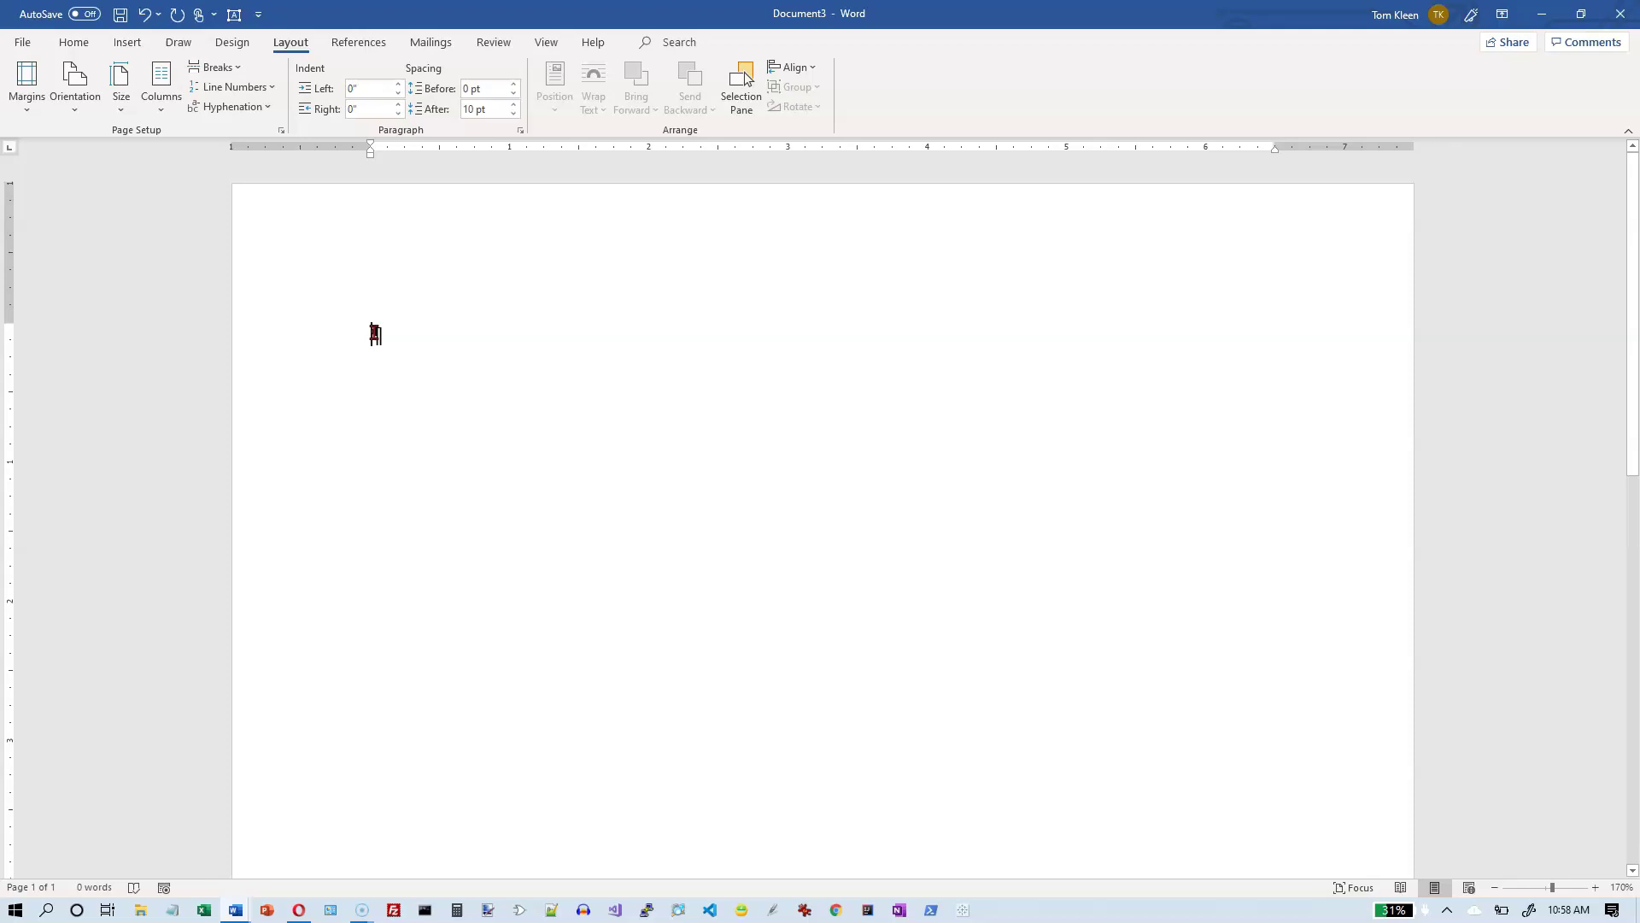
Show the View ribbon and confirm the ruler is displayed above the blank document.
left_click(368, 317)
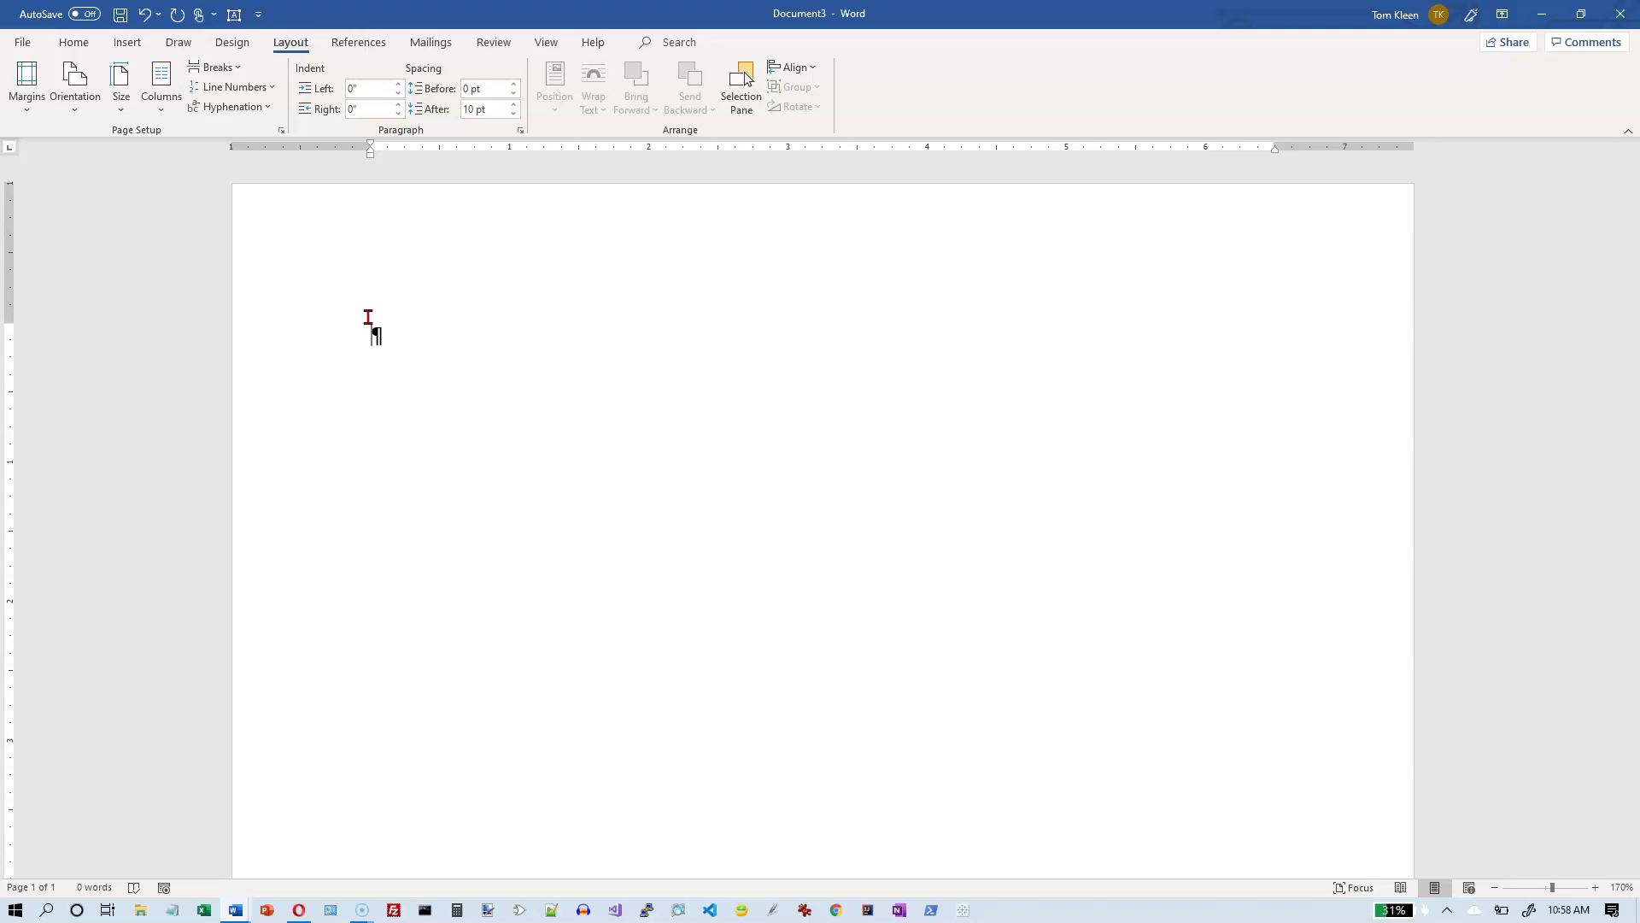
left_click(72, 44)
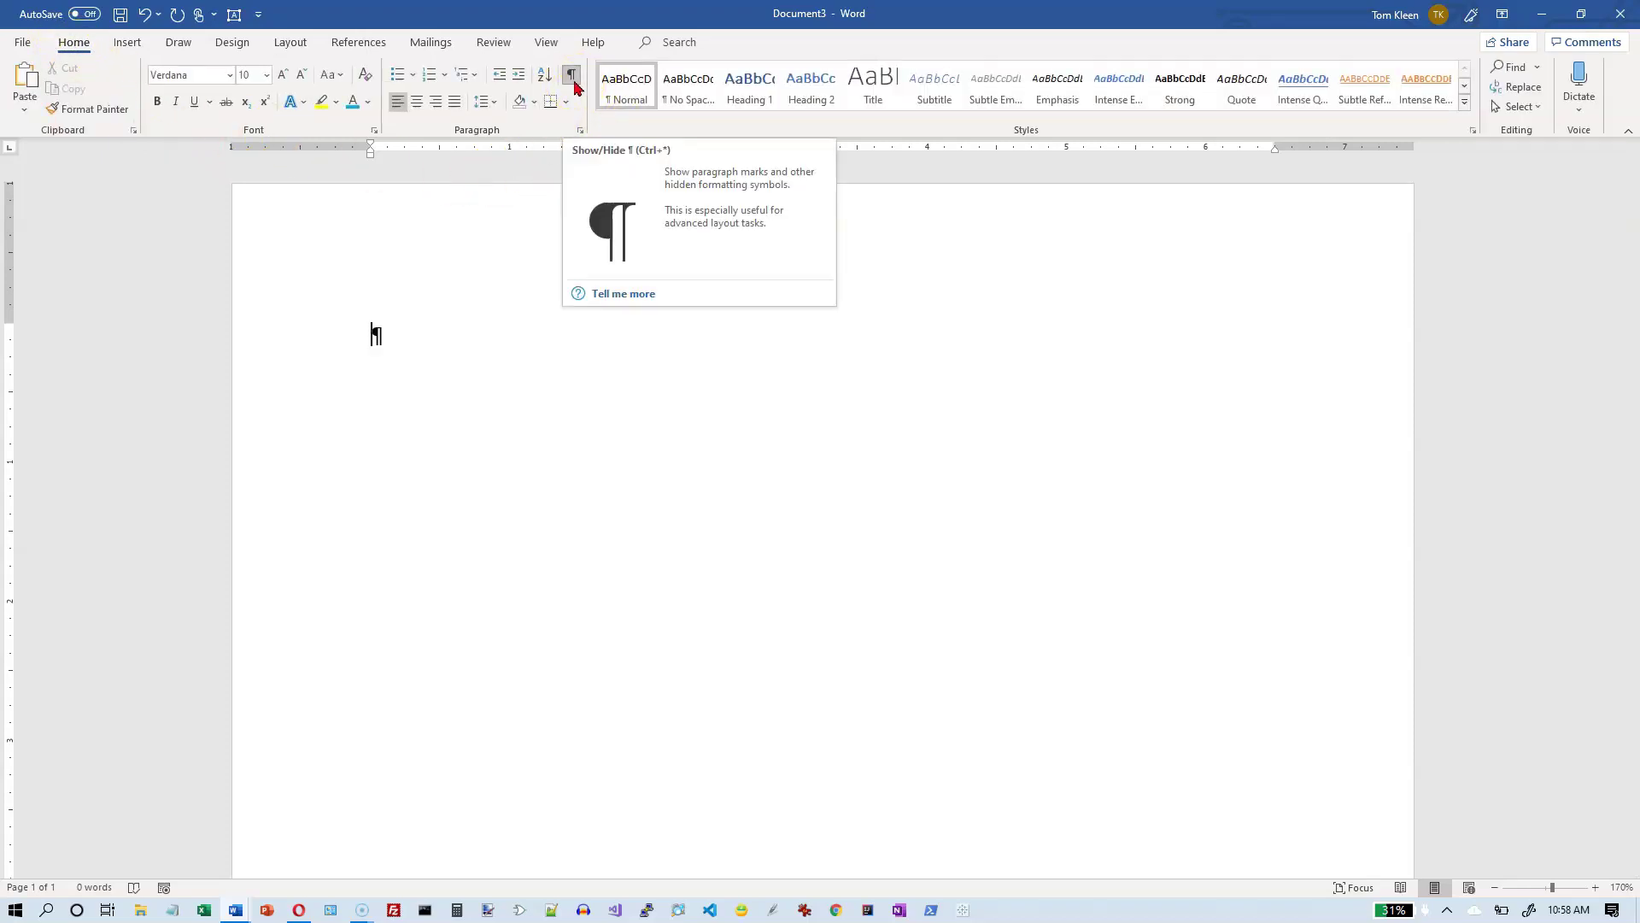
left_click(546, 44)
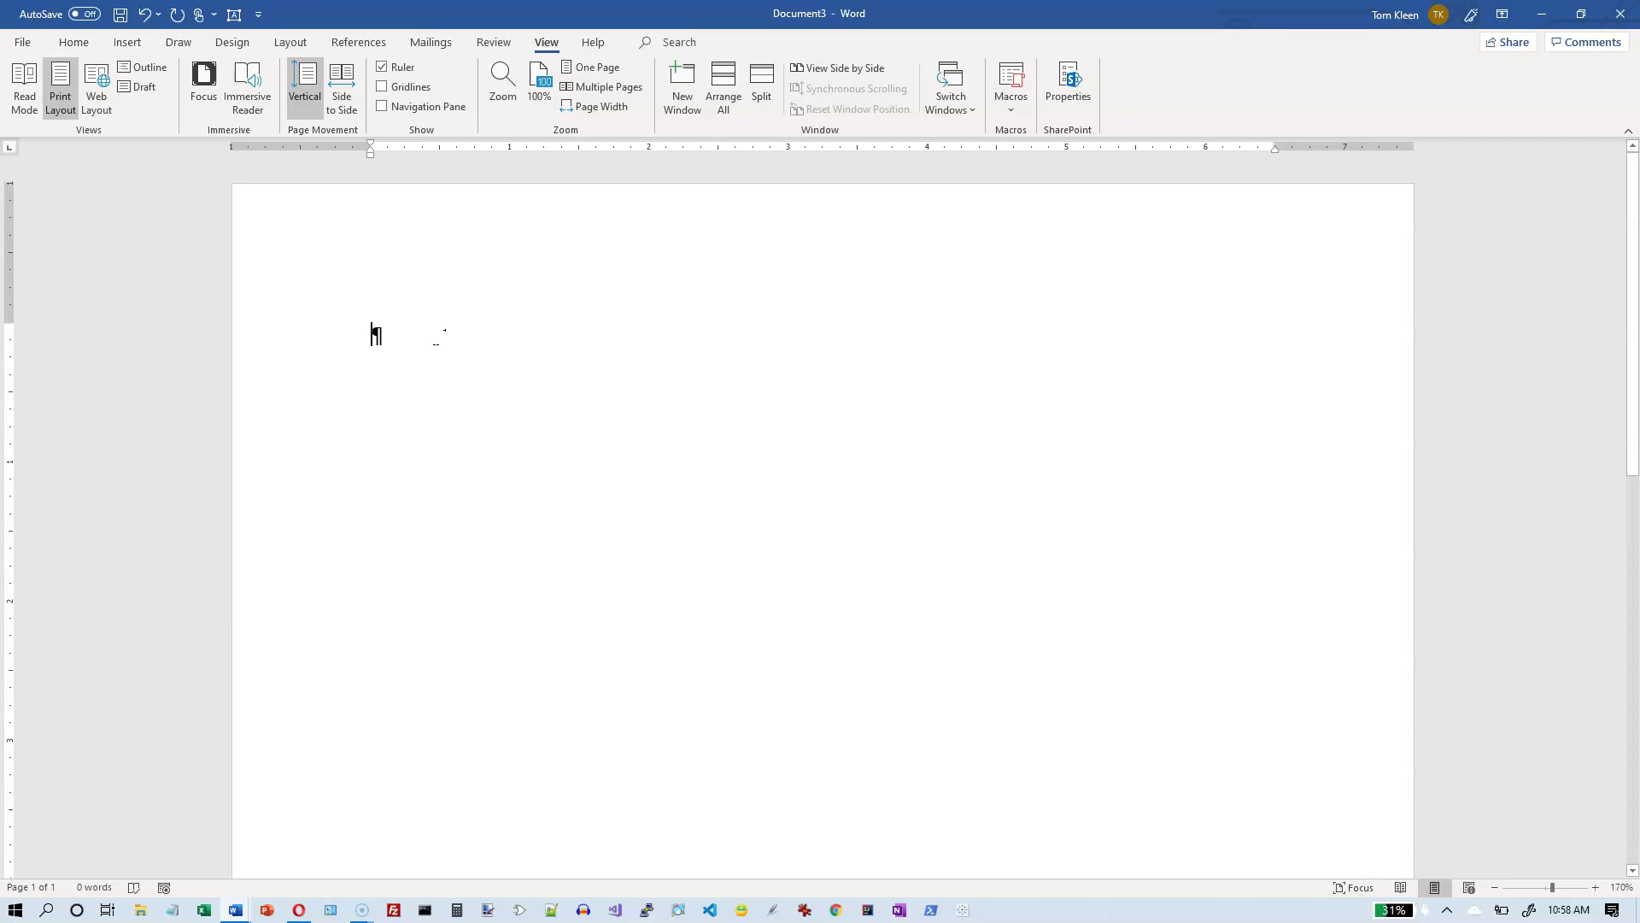
Indent two empty lines with four tabs each, reaching the 2-inch ruler mark.
left_click(410, 337)
key("Tab")
key("Tab")
key("Tab")
key("Tab")
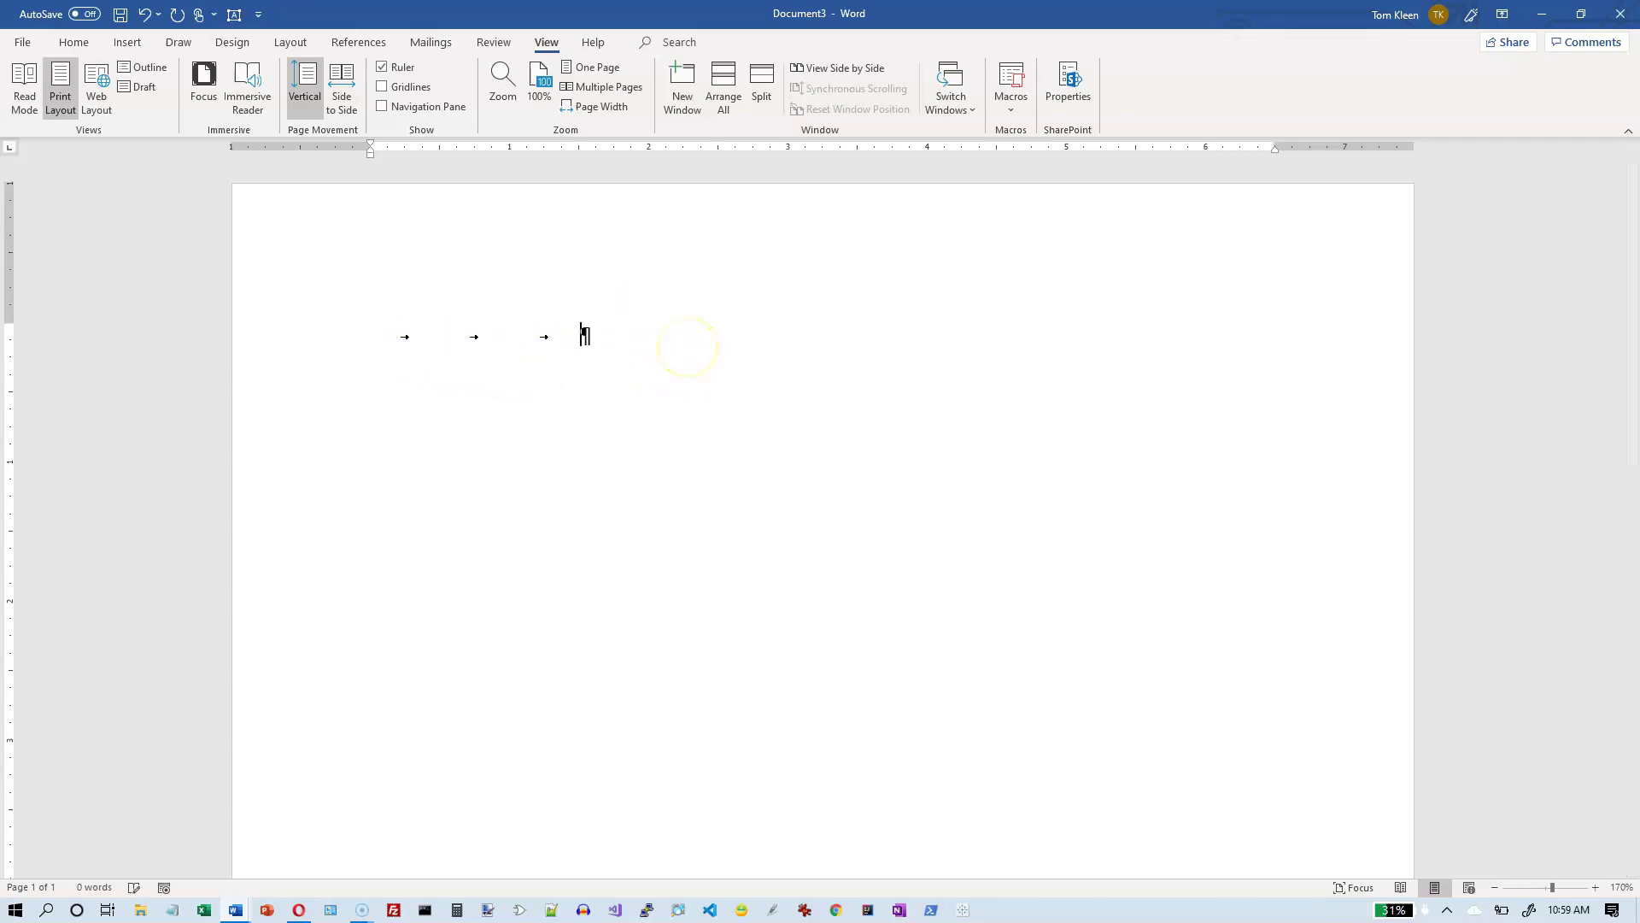
type("\\")
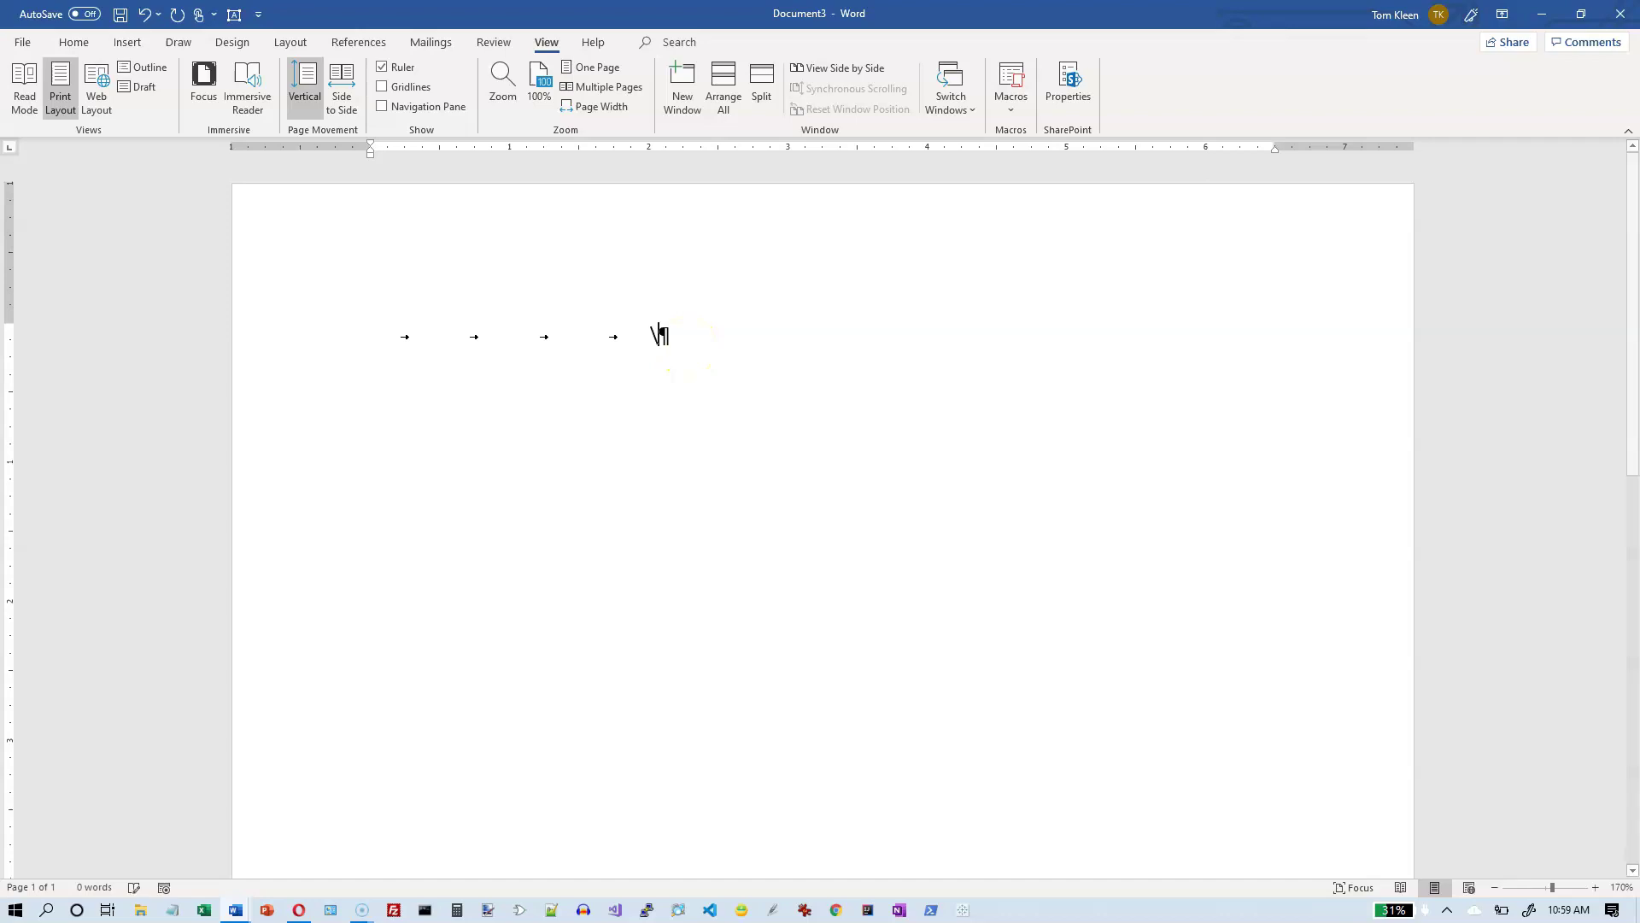
key("BackSpace")
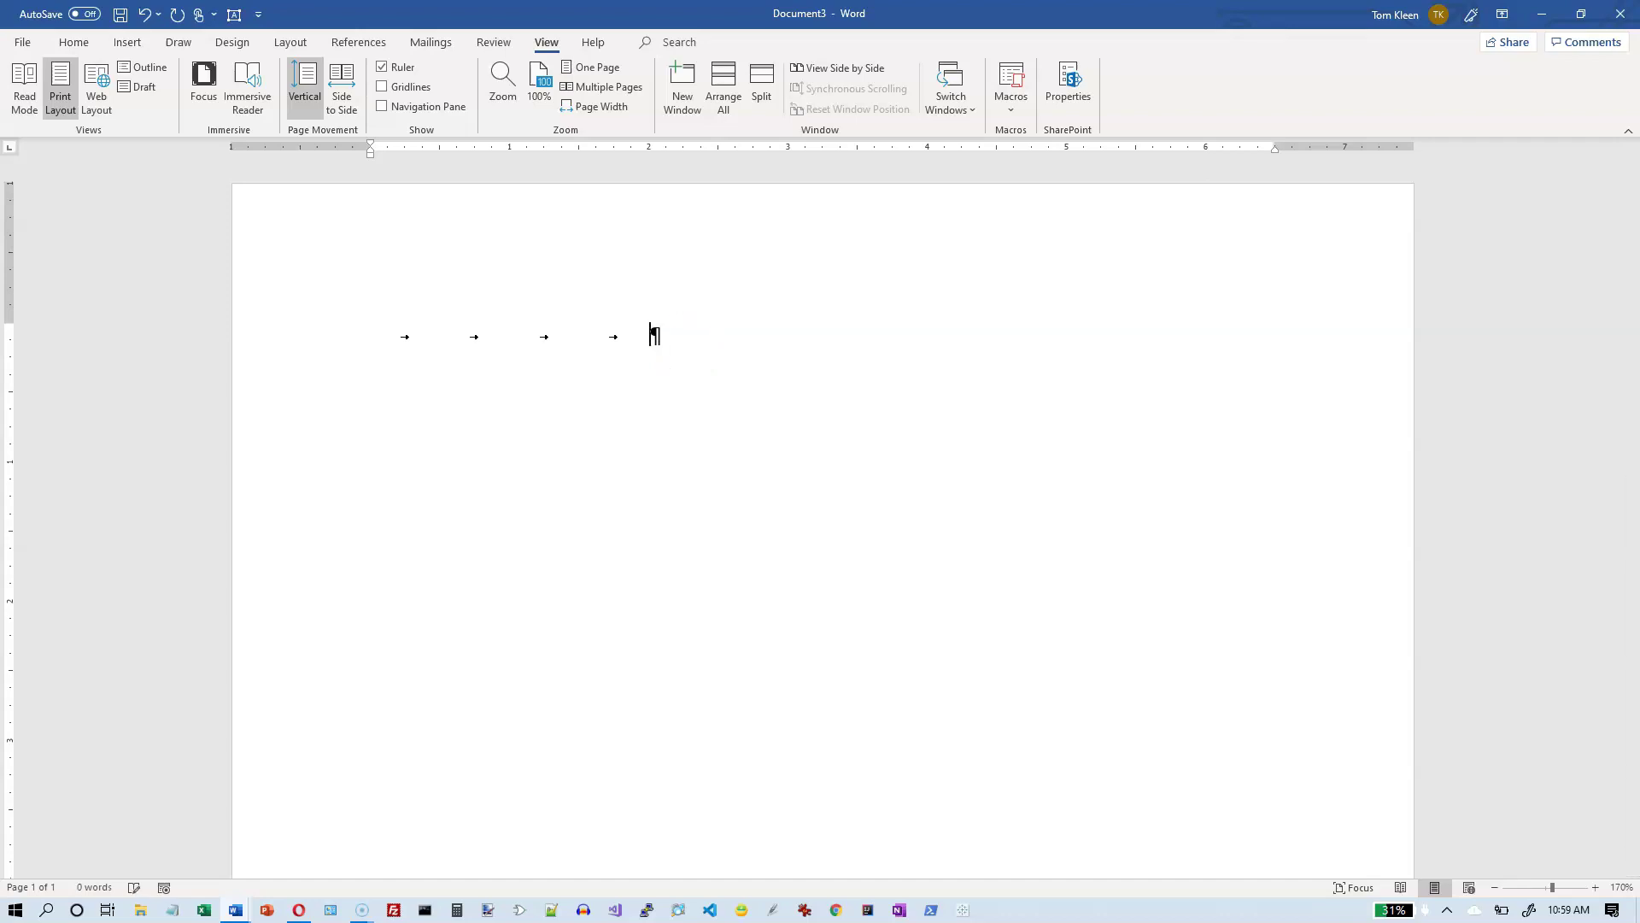
key("Tab")
key("Tab")
key("Tab")
key("Tab")
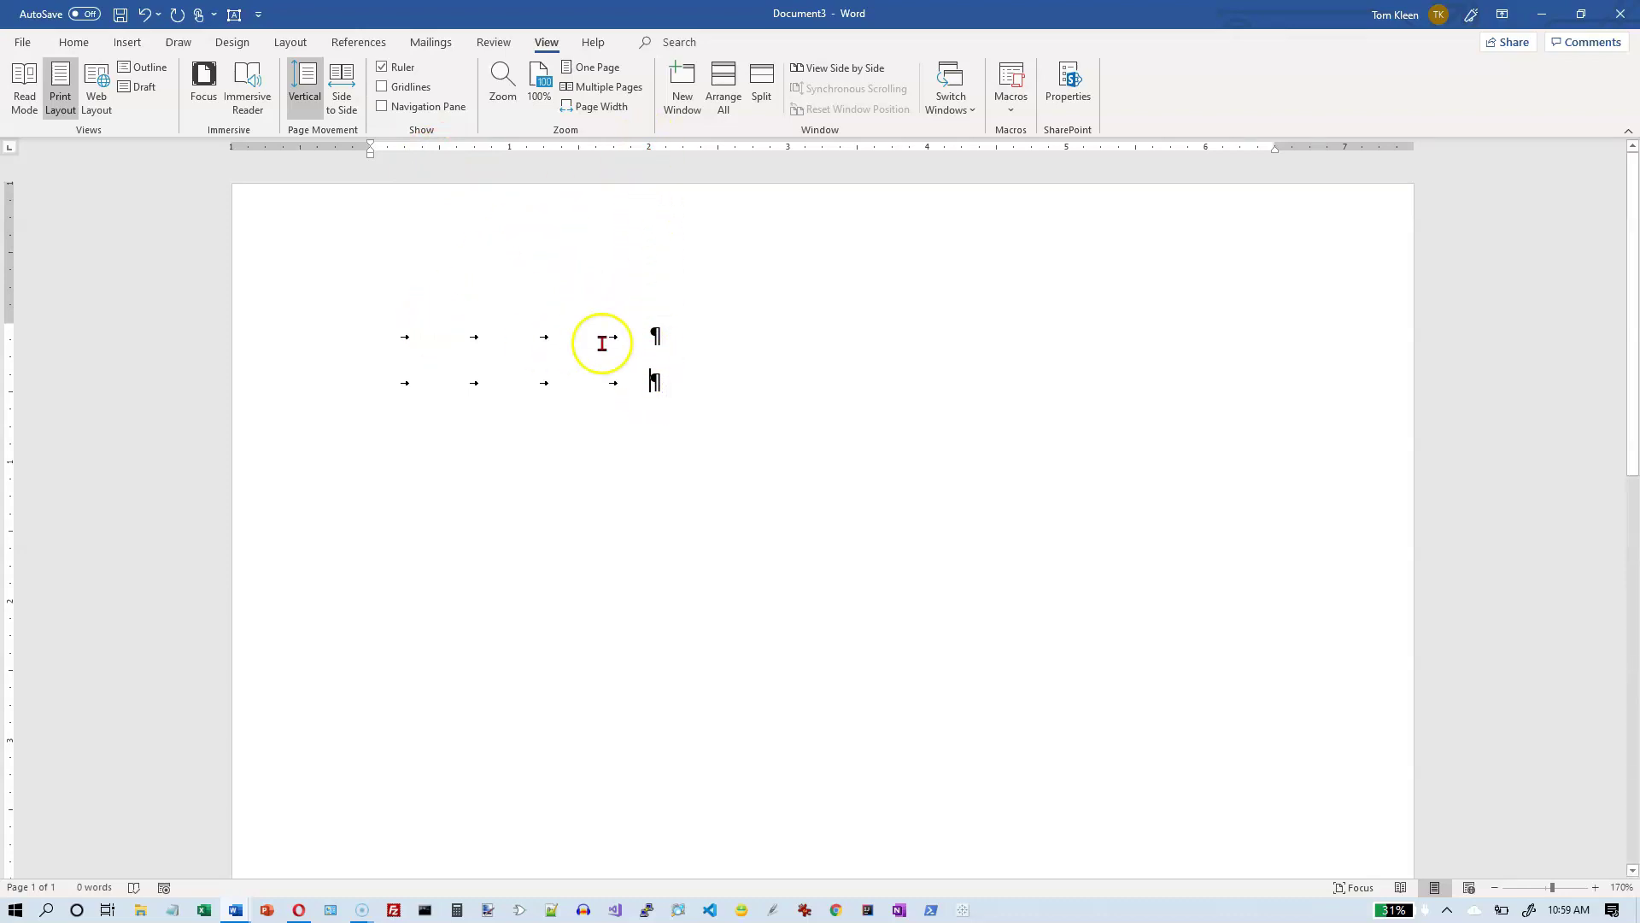
left_click(649, 150)
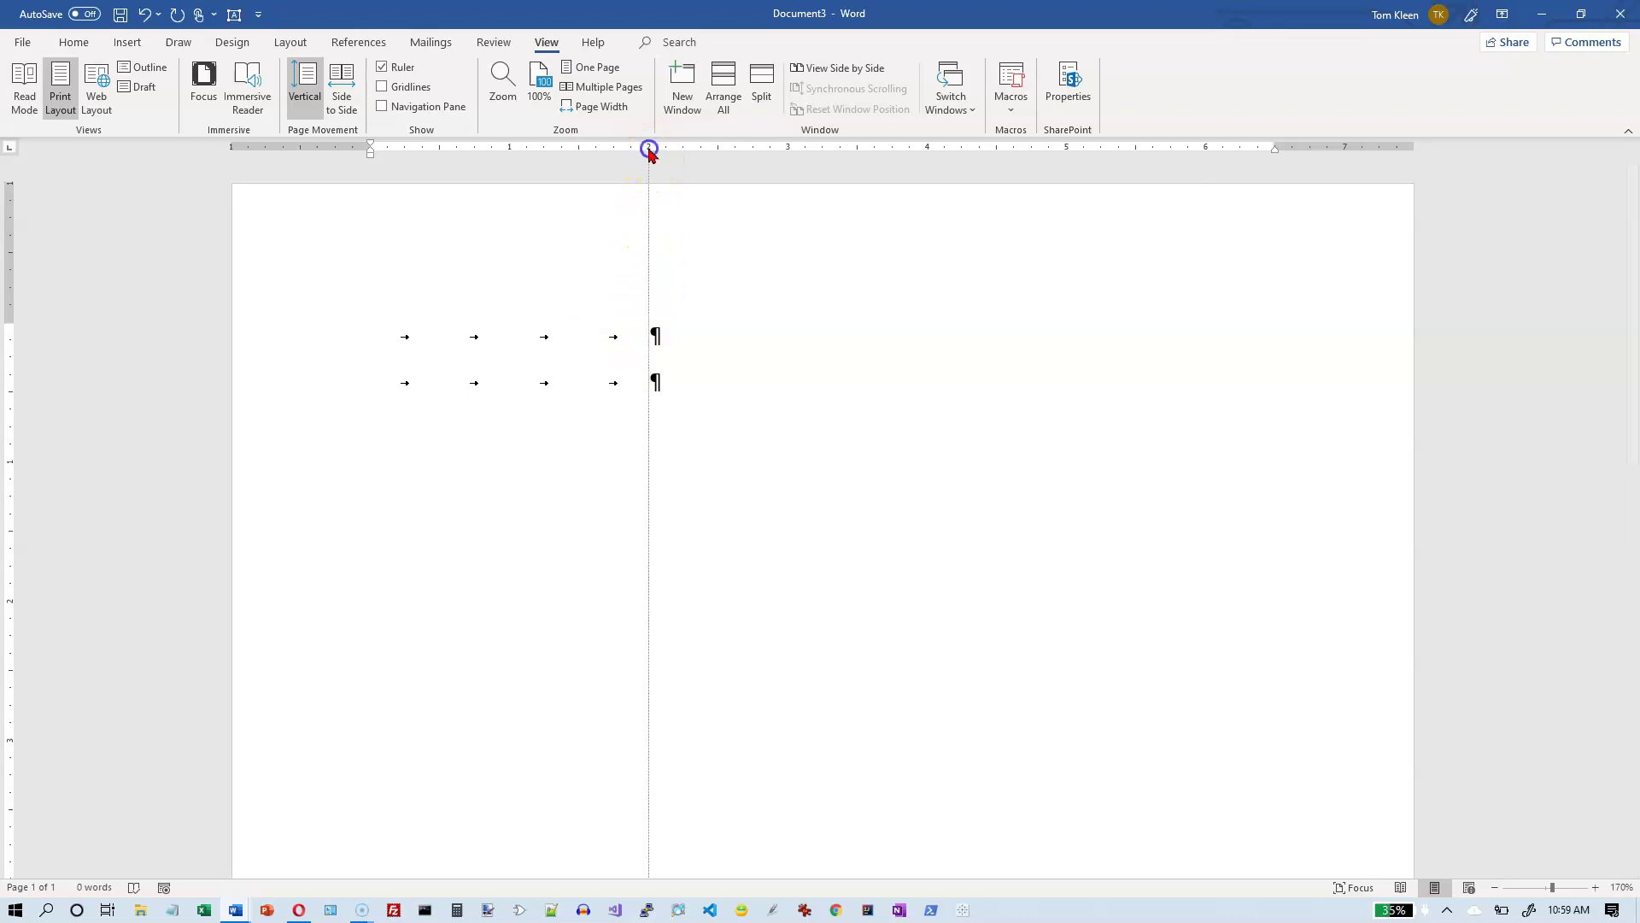
left_click_drag(649, 150, 651, 163)
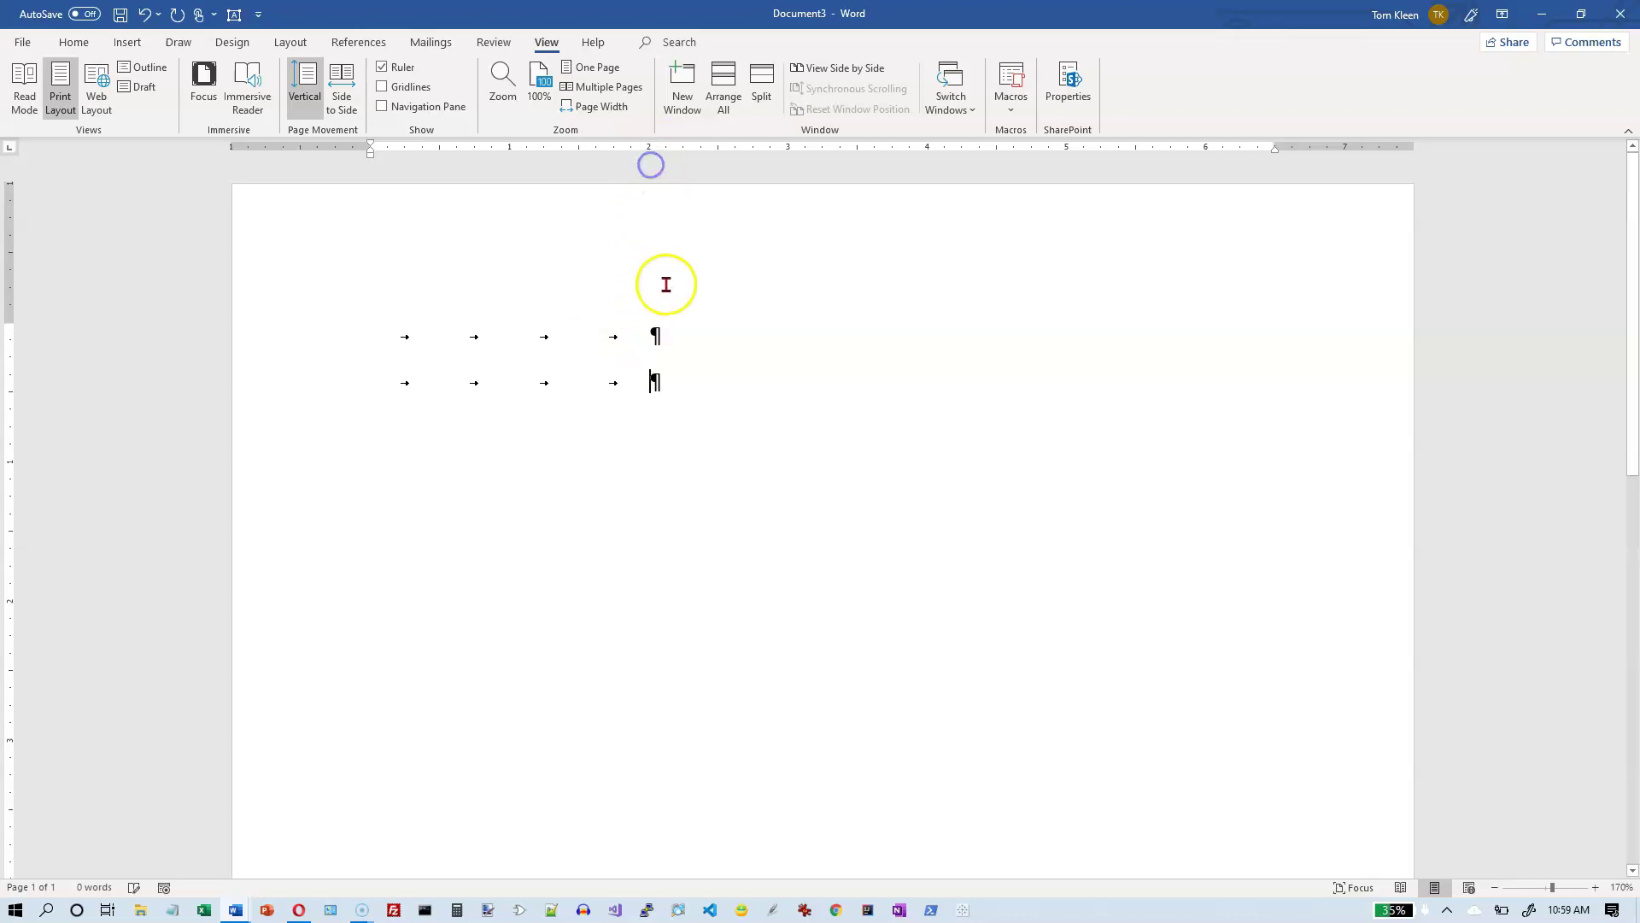
Type 'fafadf' and 'afdafa' at the ends of the two tabbed lines, then select both.
left_click(654, 333)
type("fafadf")
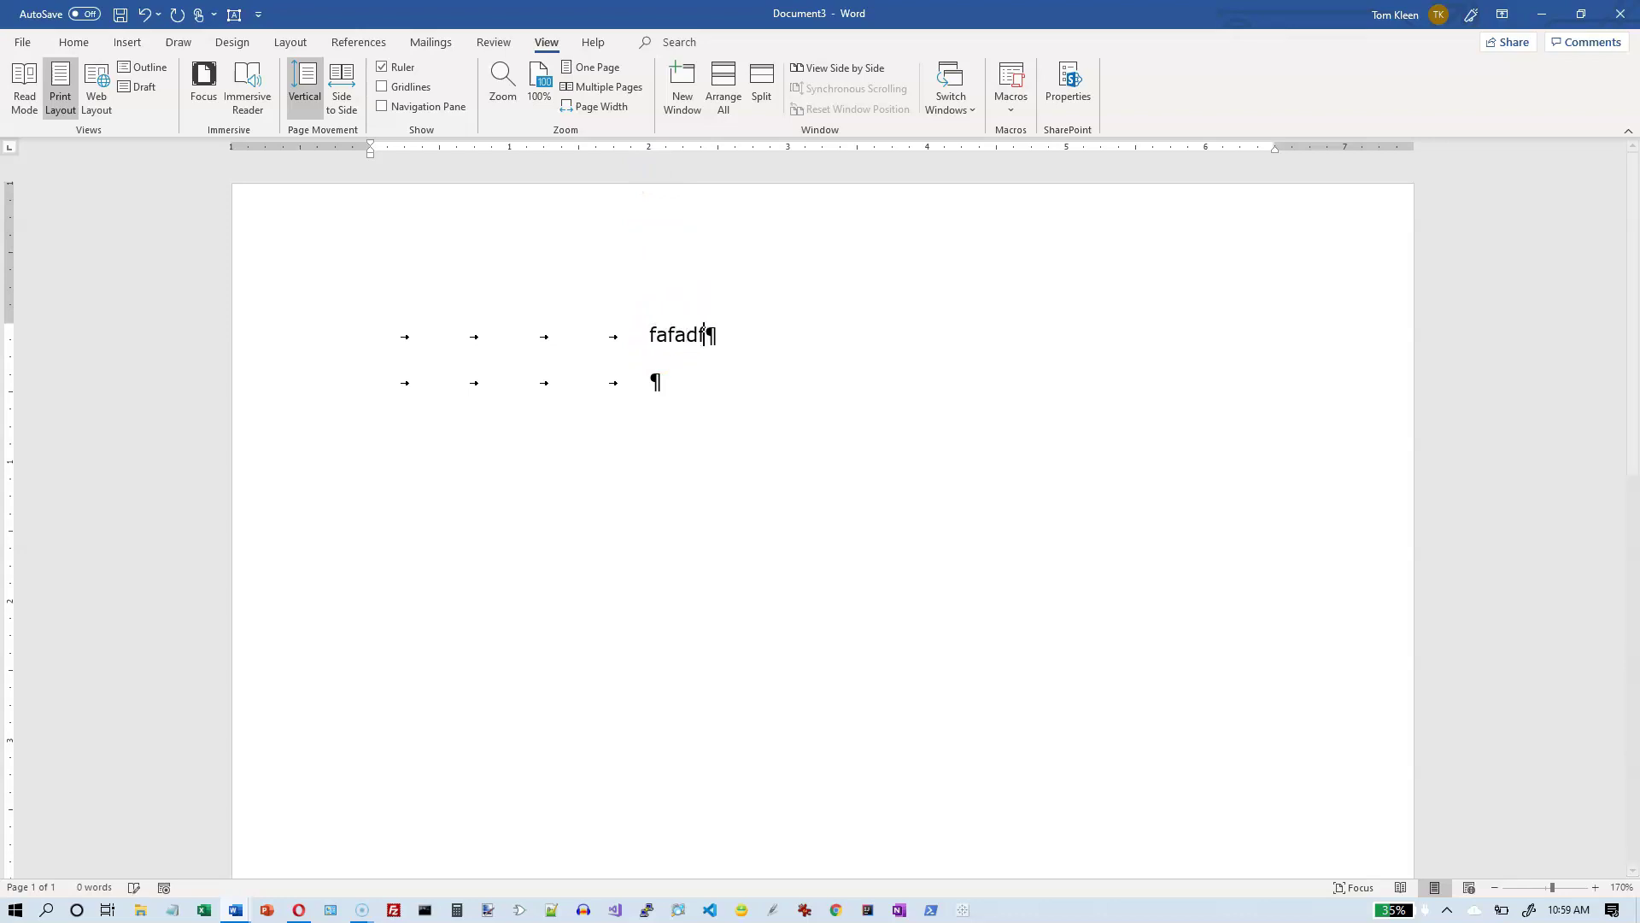
left_click(654, 380)
type("afdafa")
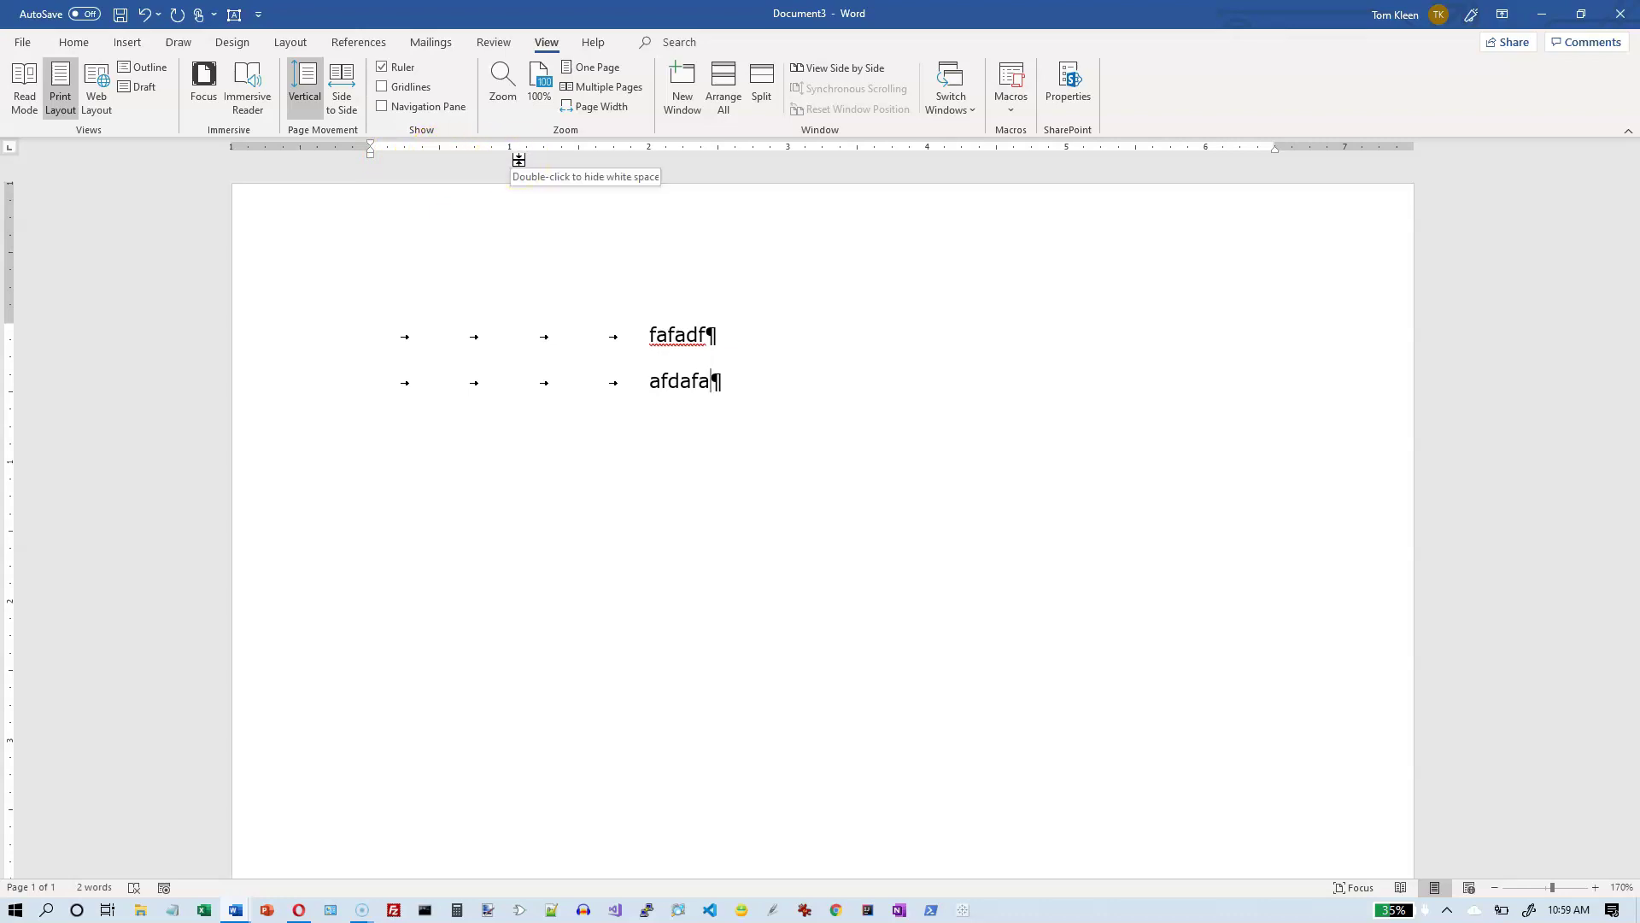
left_click_drag(538, 274, 769, 424)
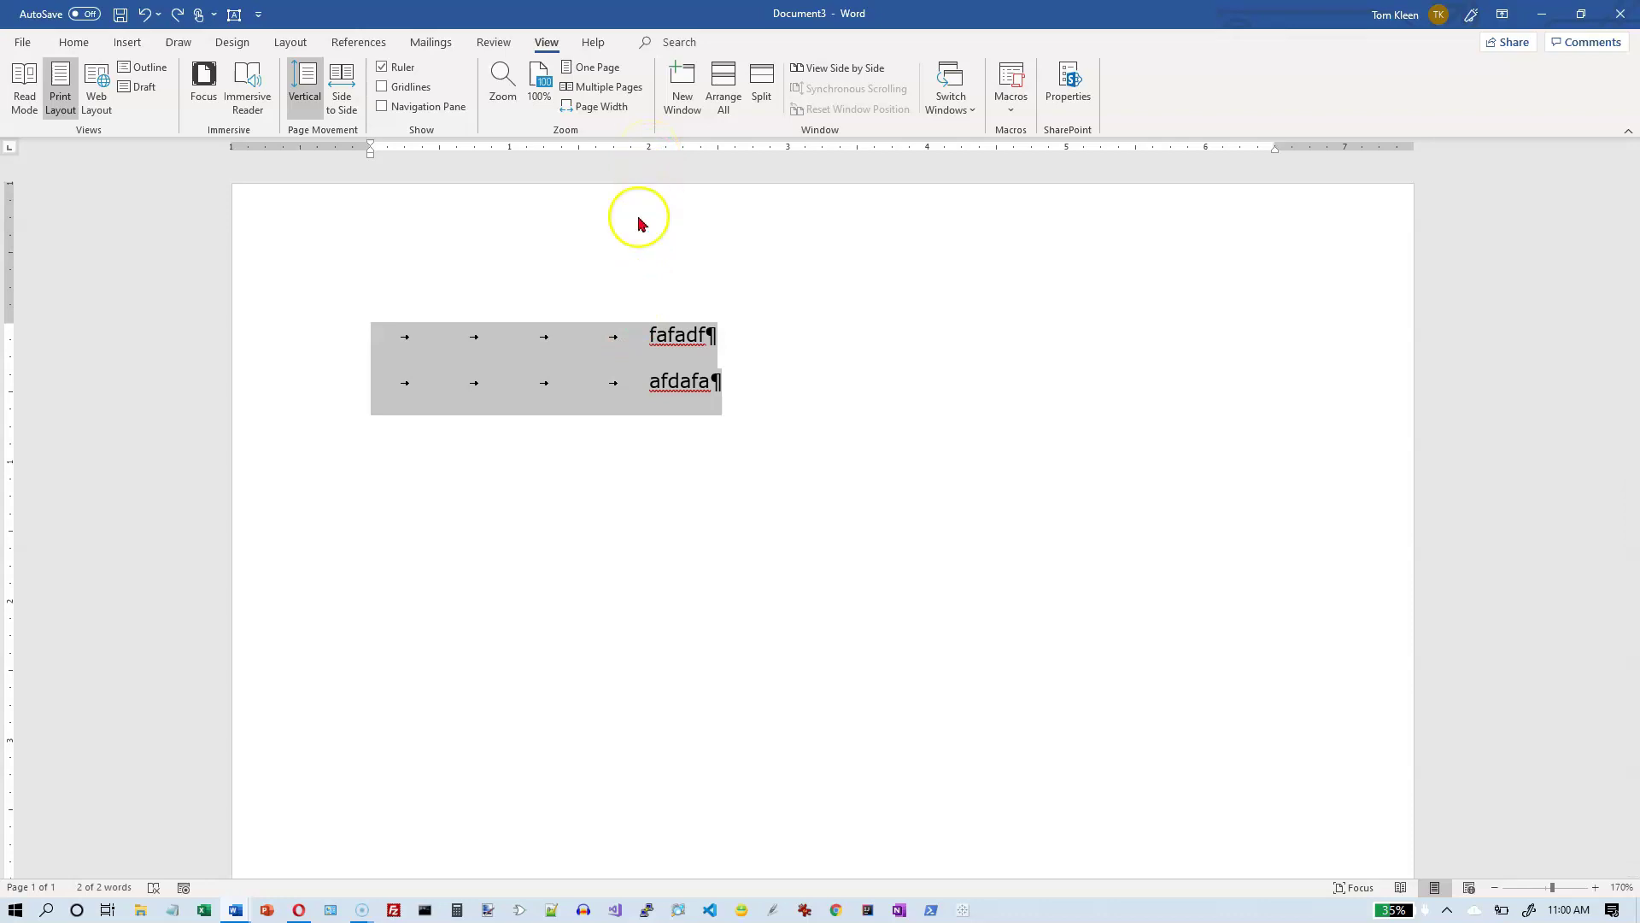
Start a new line below 'afdafa' and set a left tab stop at 2 inches.
left_click(722, 381)
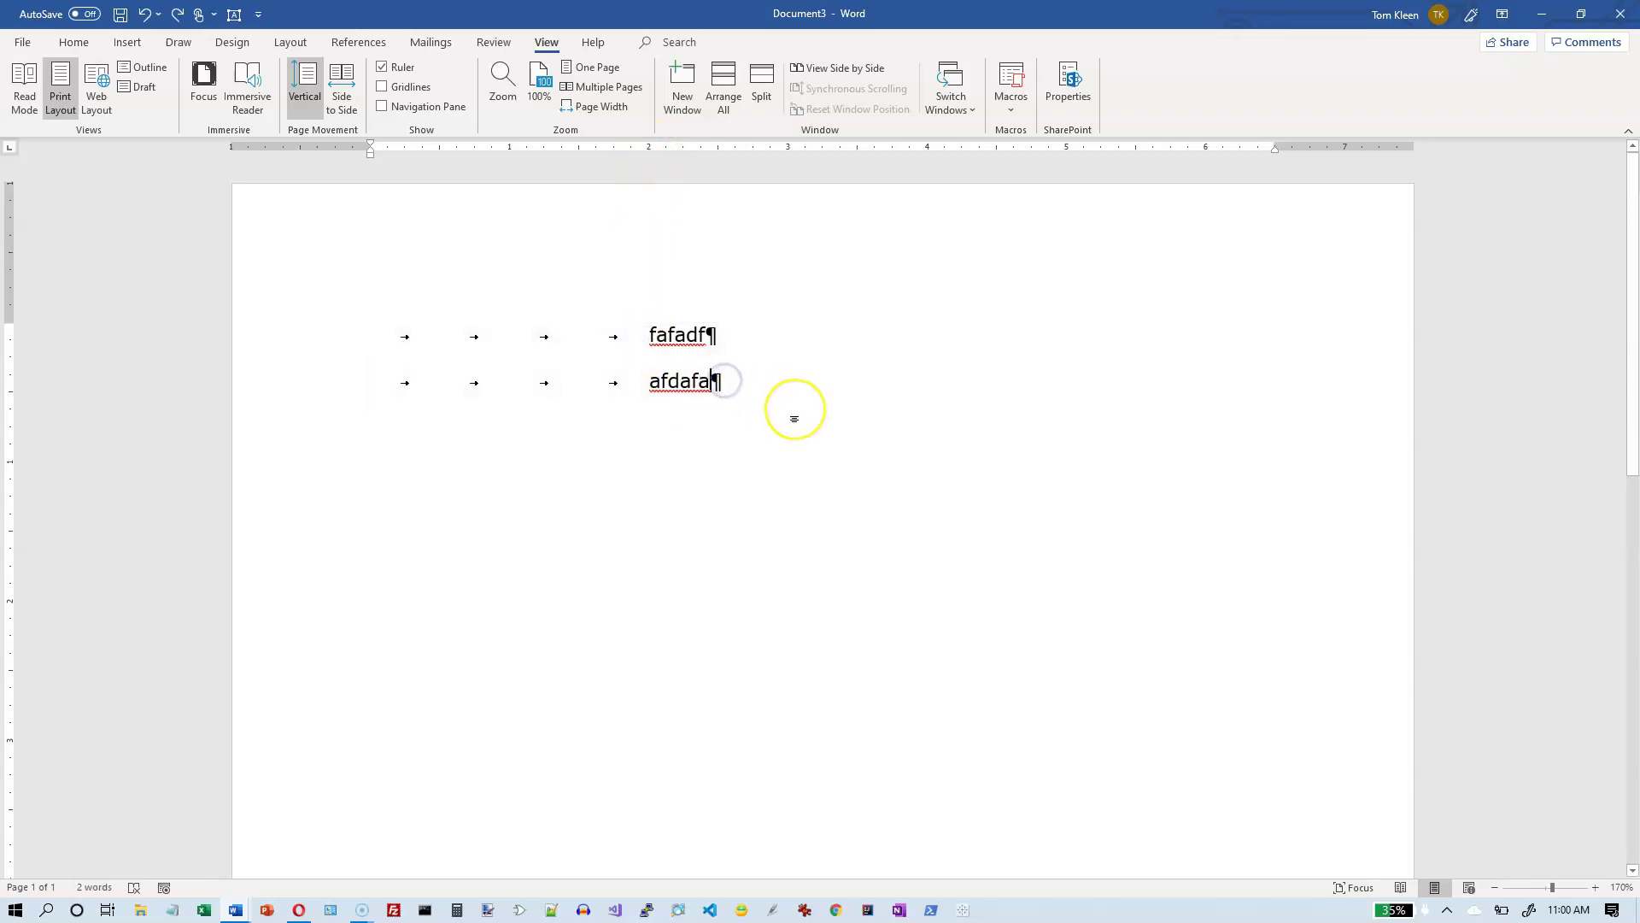
key("Return")
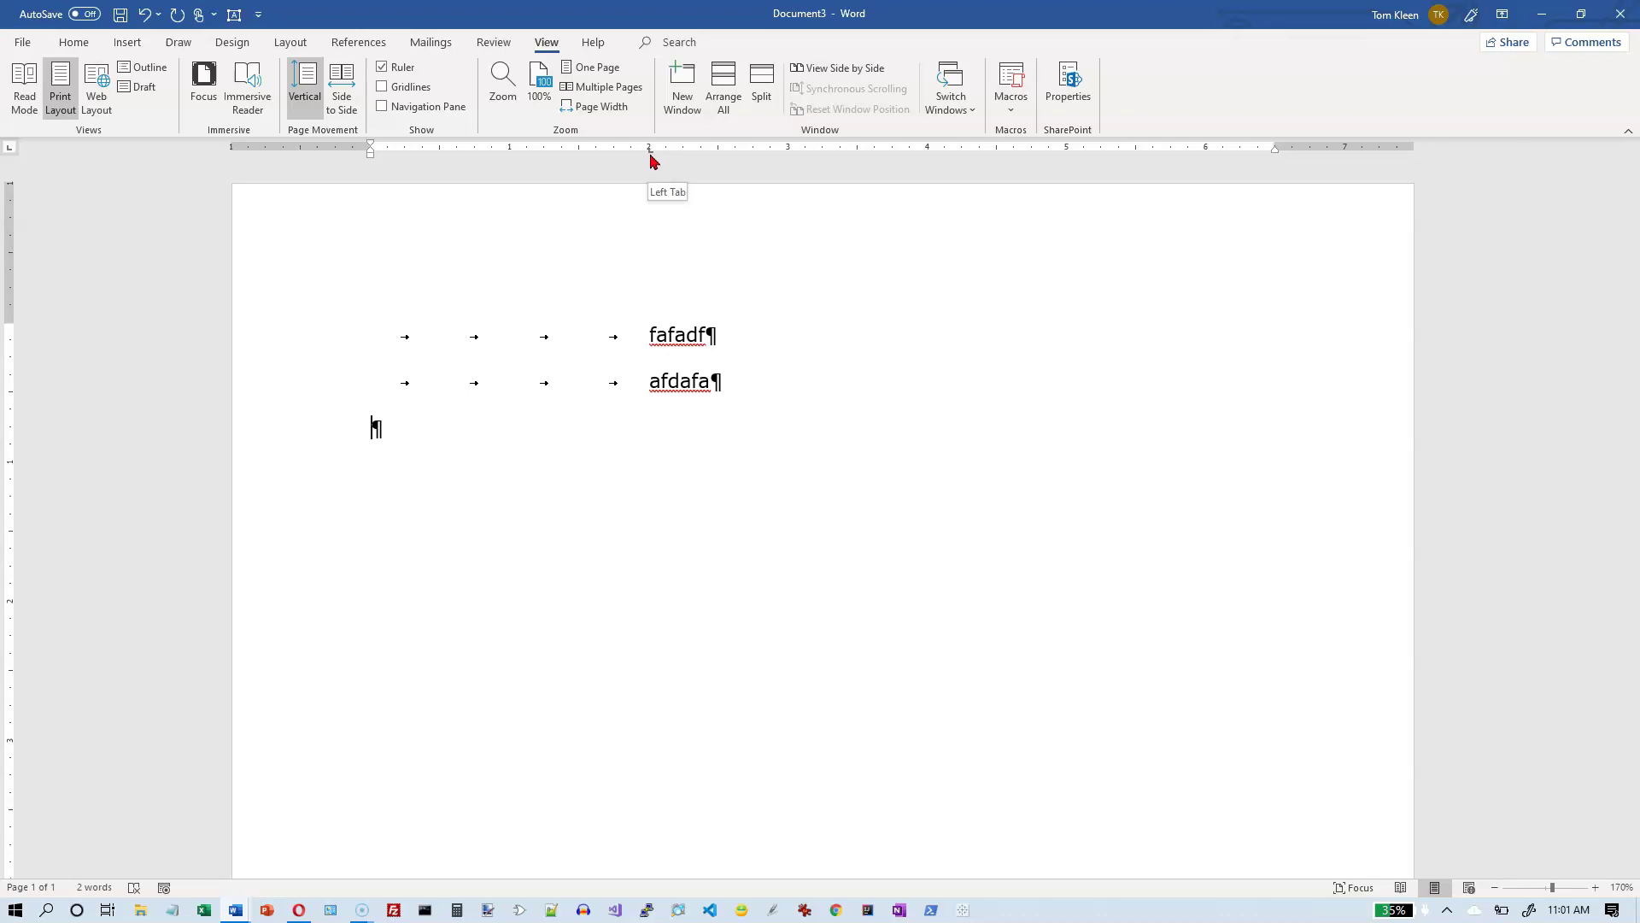
left_click(512, 161)
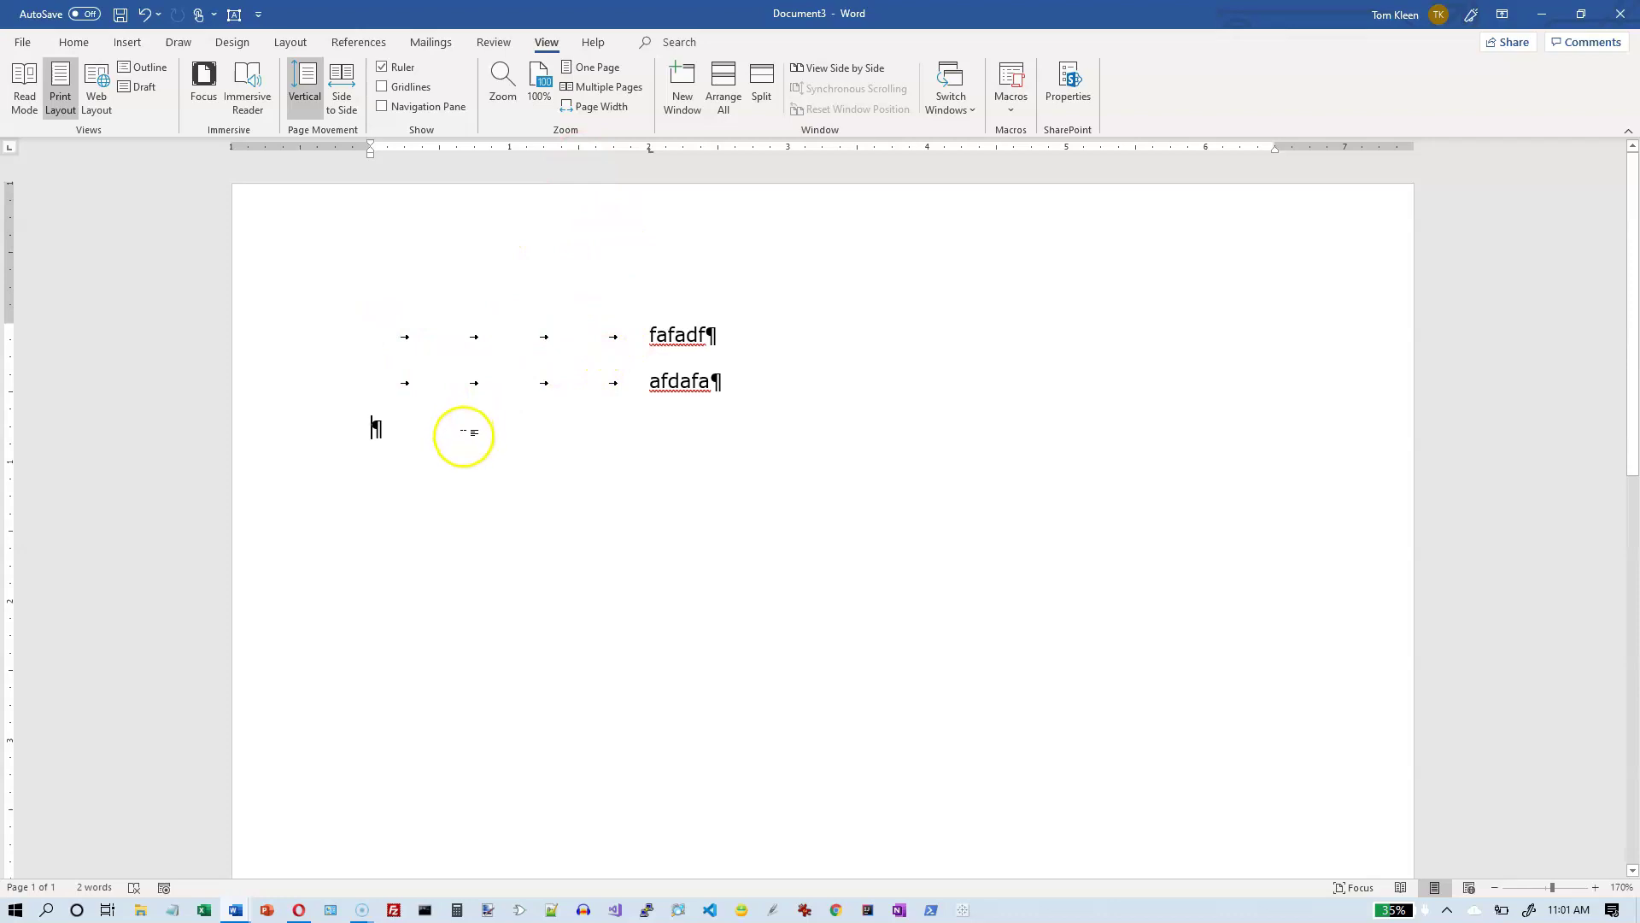
Tab to the 2-inch stop and type 'jklj;l;' and 'jkljkl;jkl;jkl;' on separate lines.
double_click(465, 429)
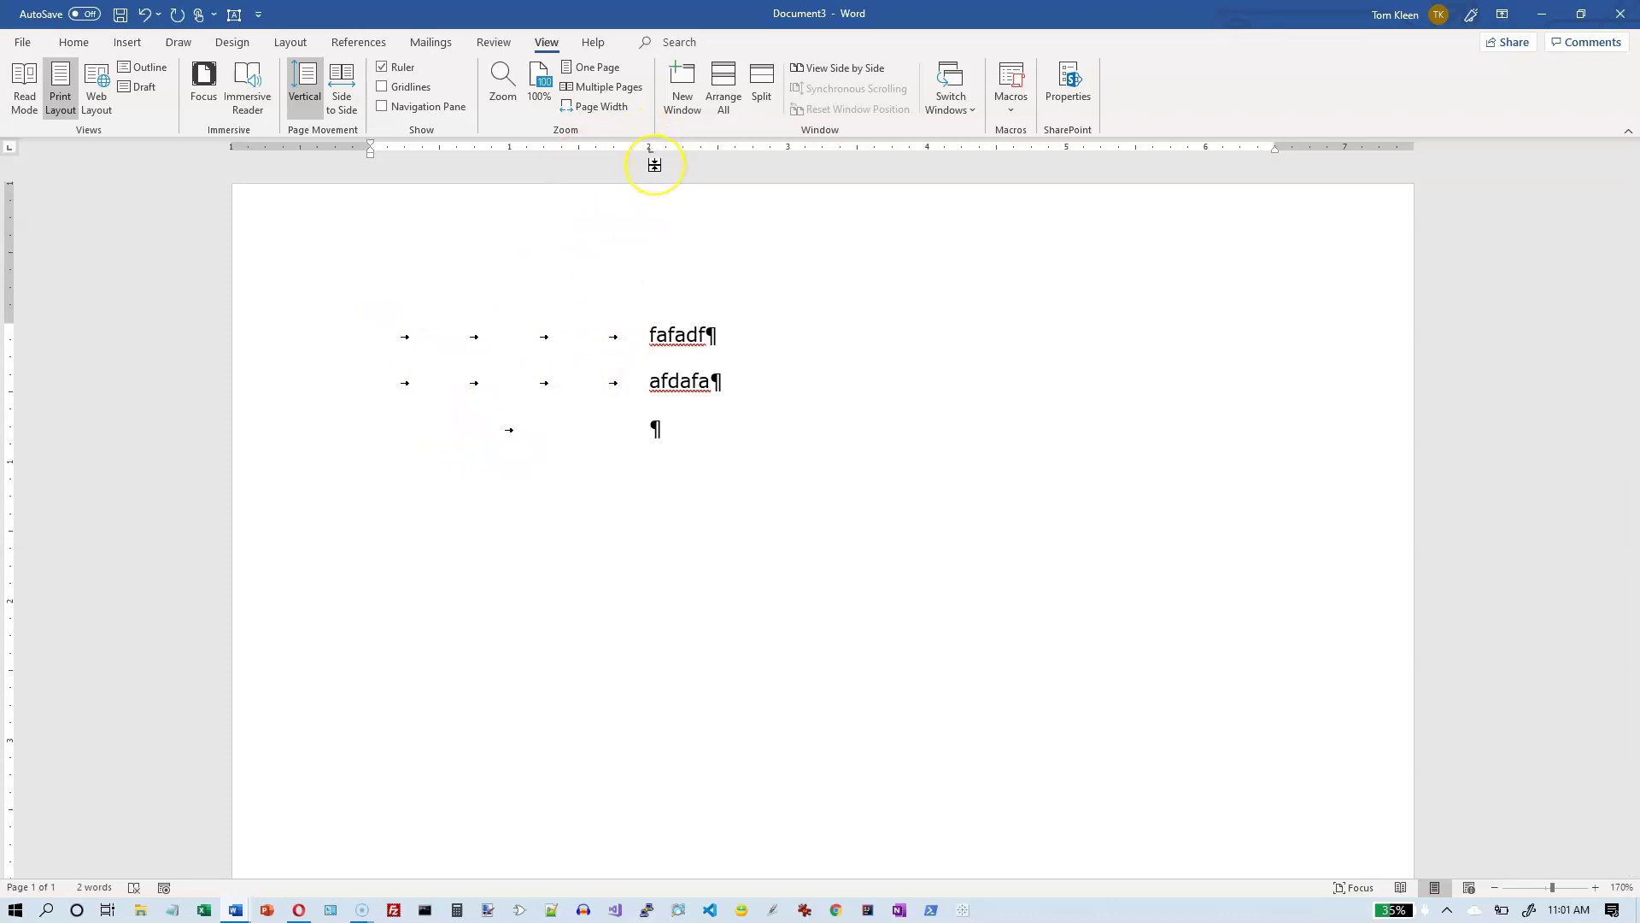
type("jklj;l;")
key("Return")
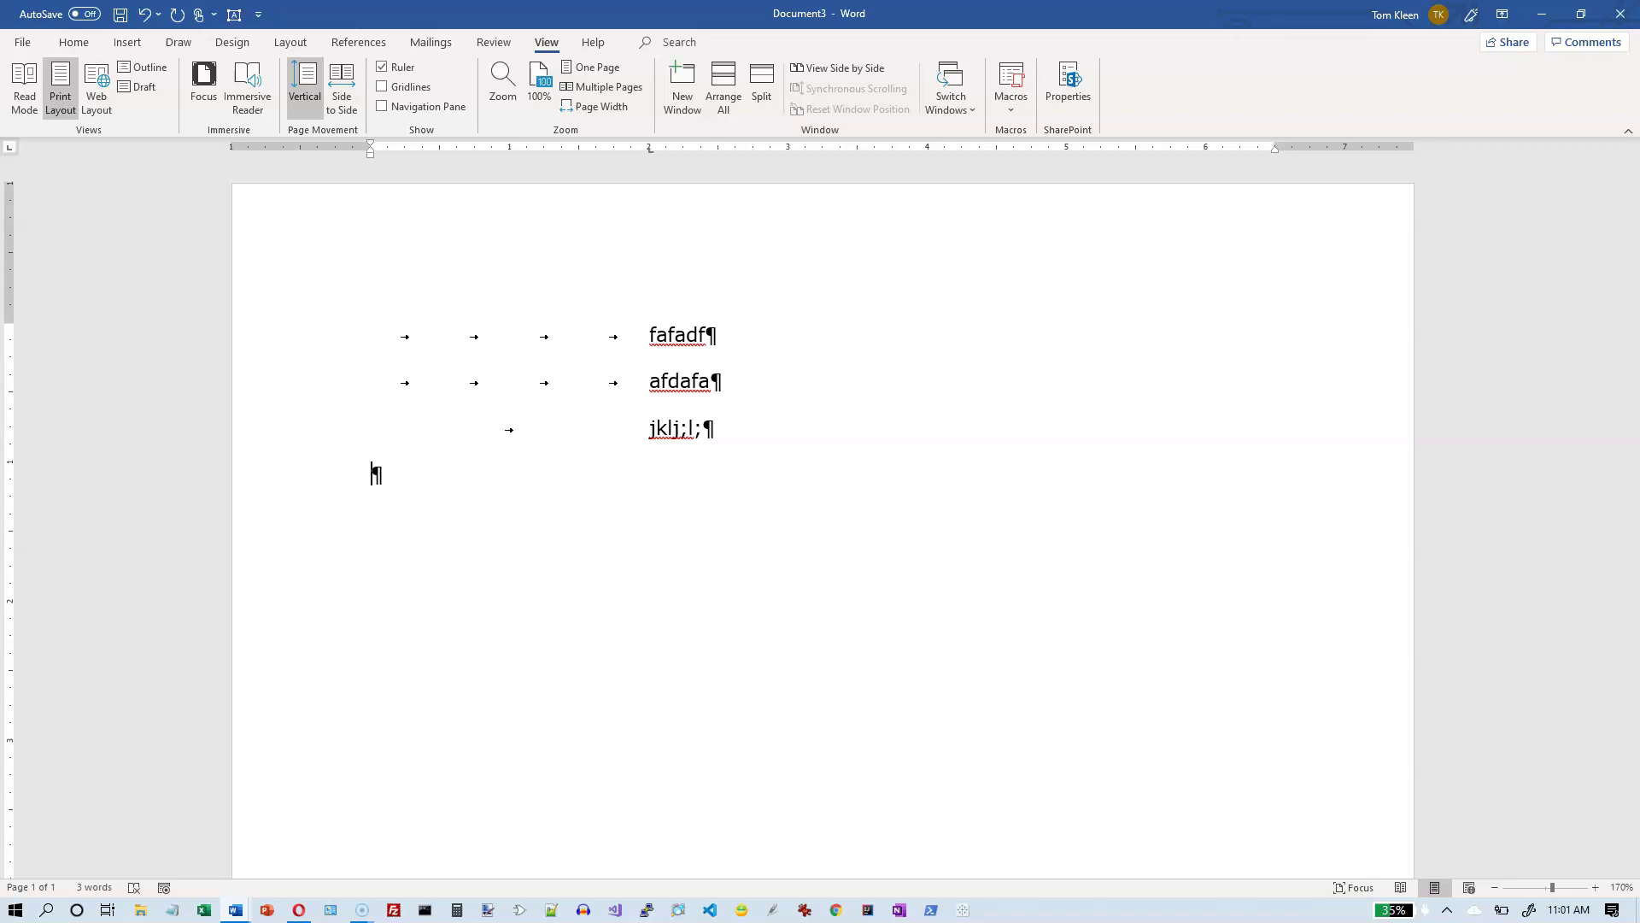
key("Tab")
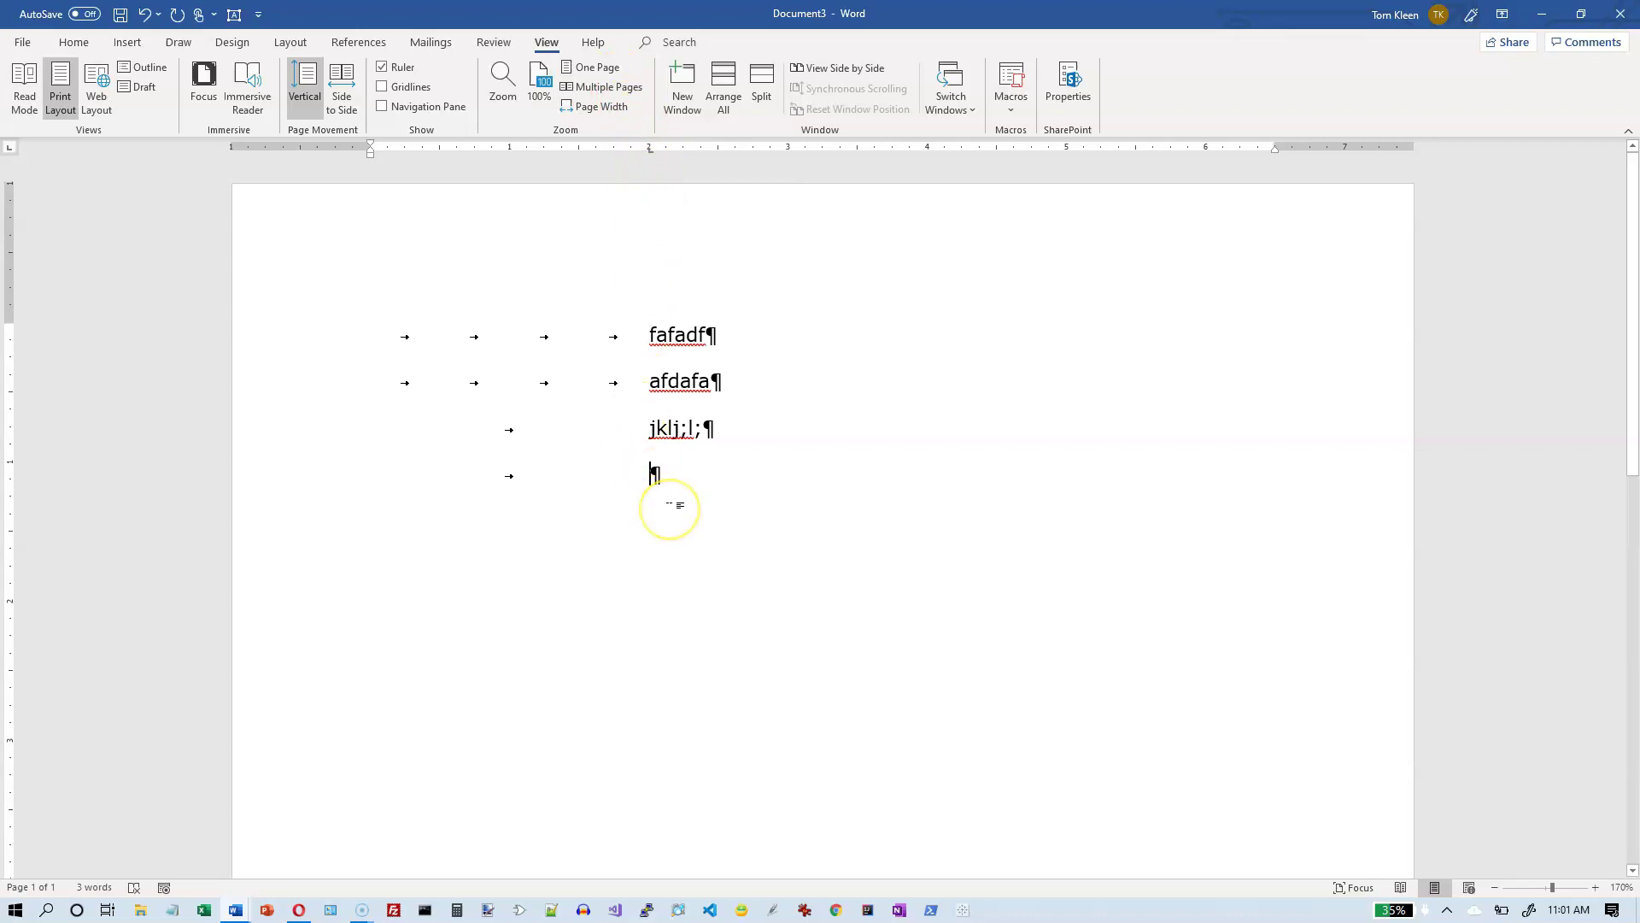
type("jkljkl;jkl;jkl;")
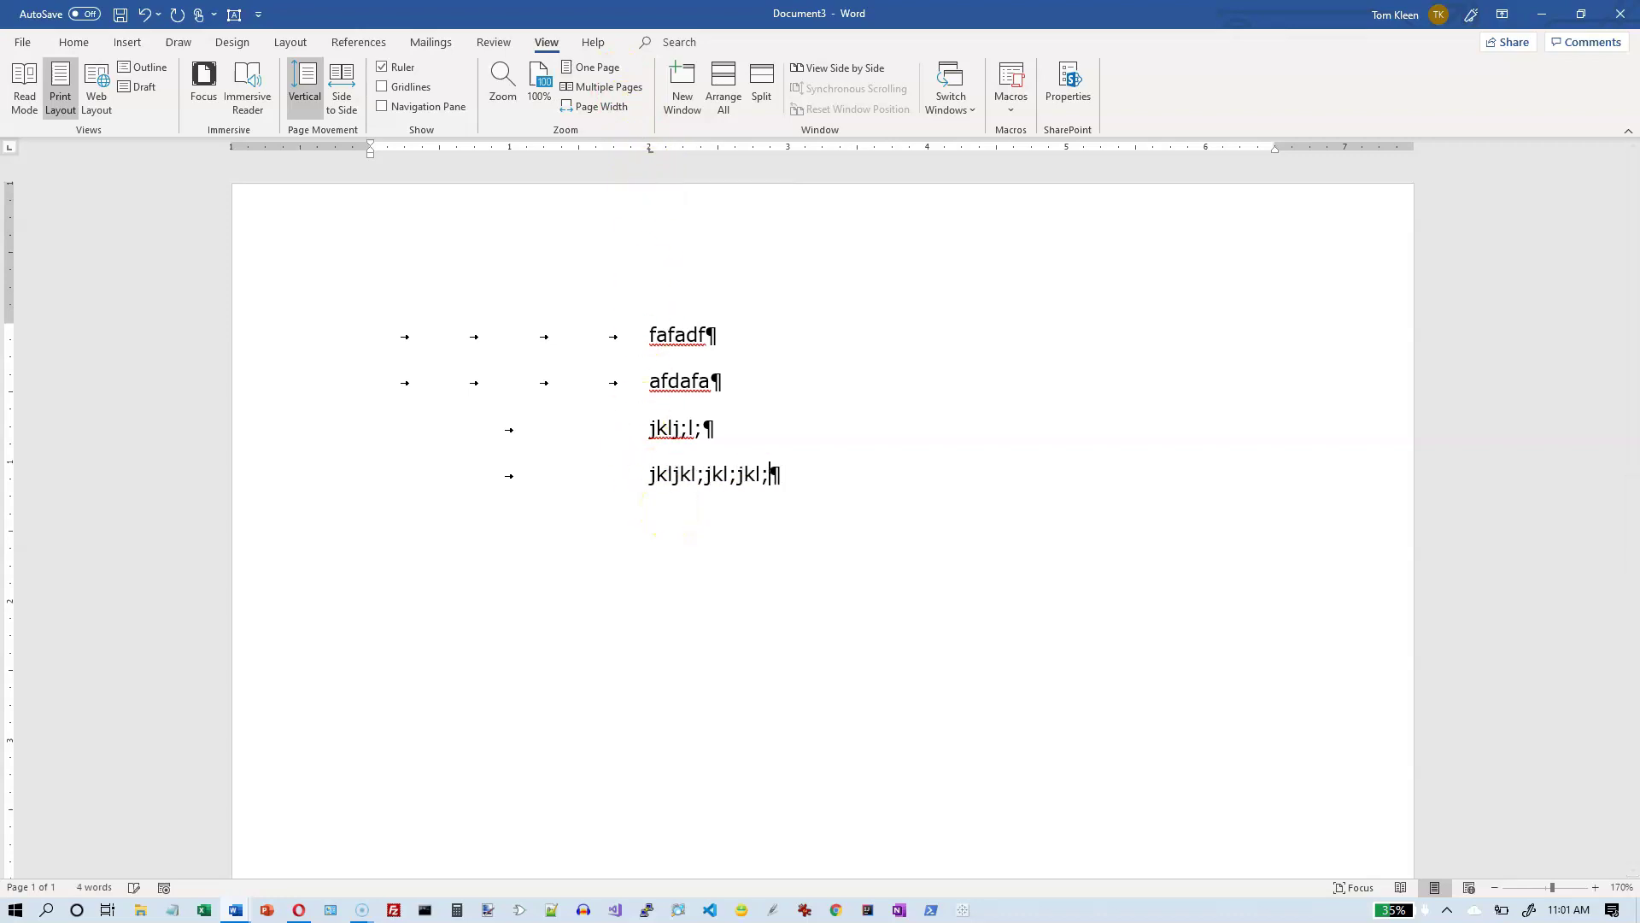
key("Return")
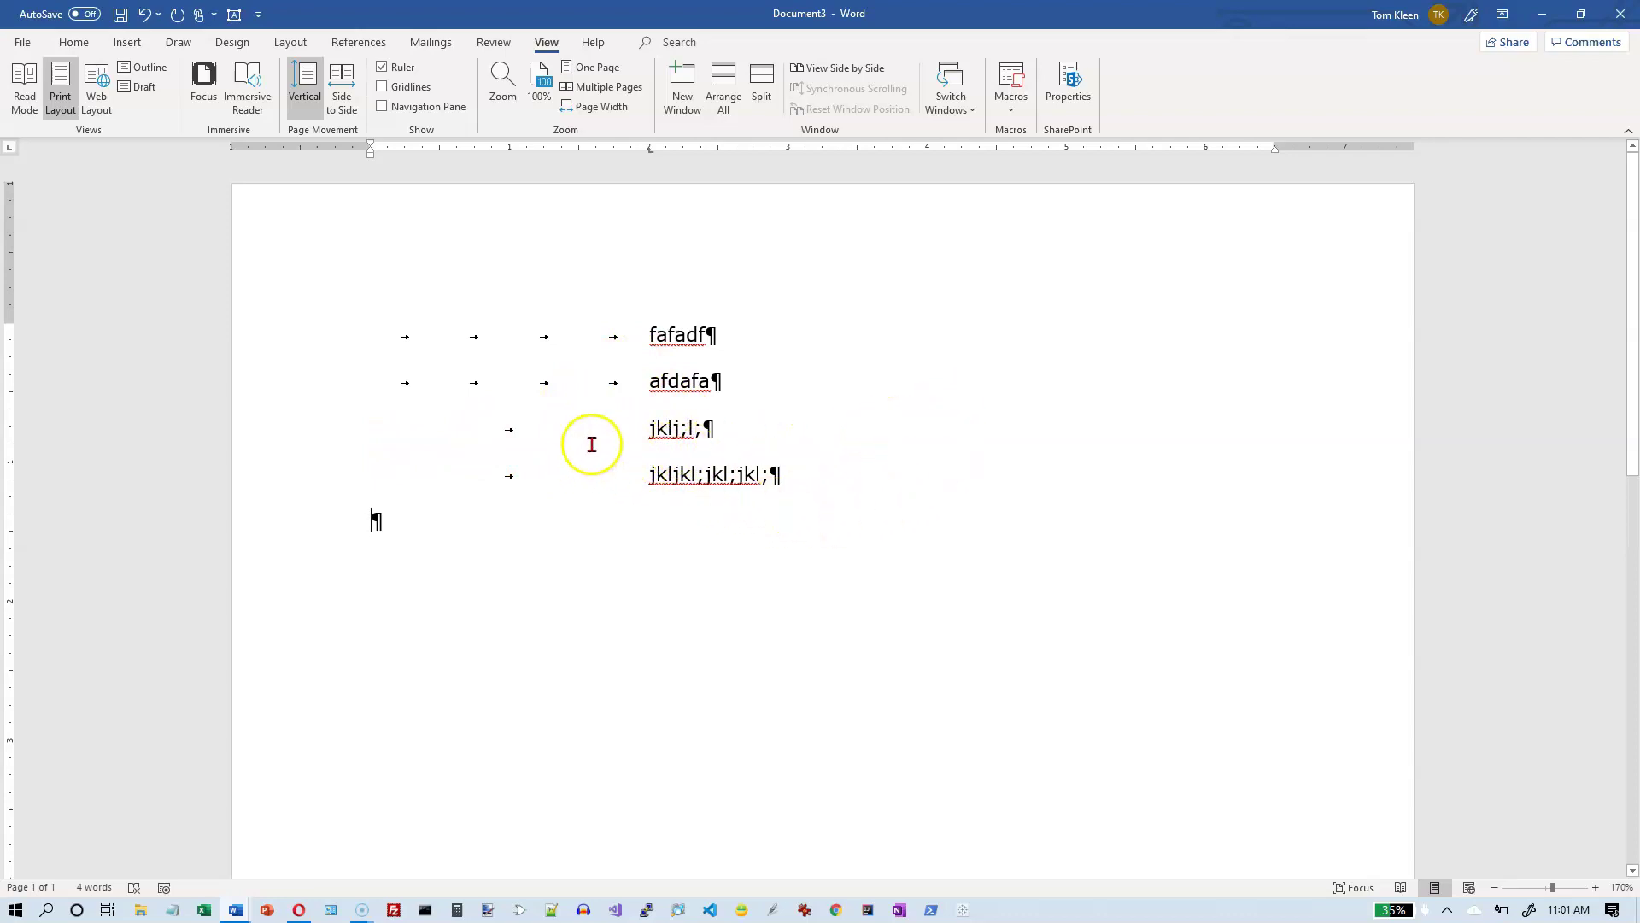
Add a 4-inch left tab stop to the two jkl lines and tab 'jklj;l;' out to it.
left_click(755, 431)
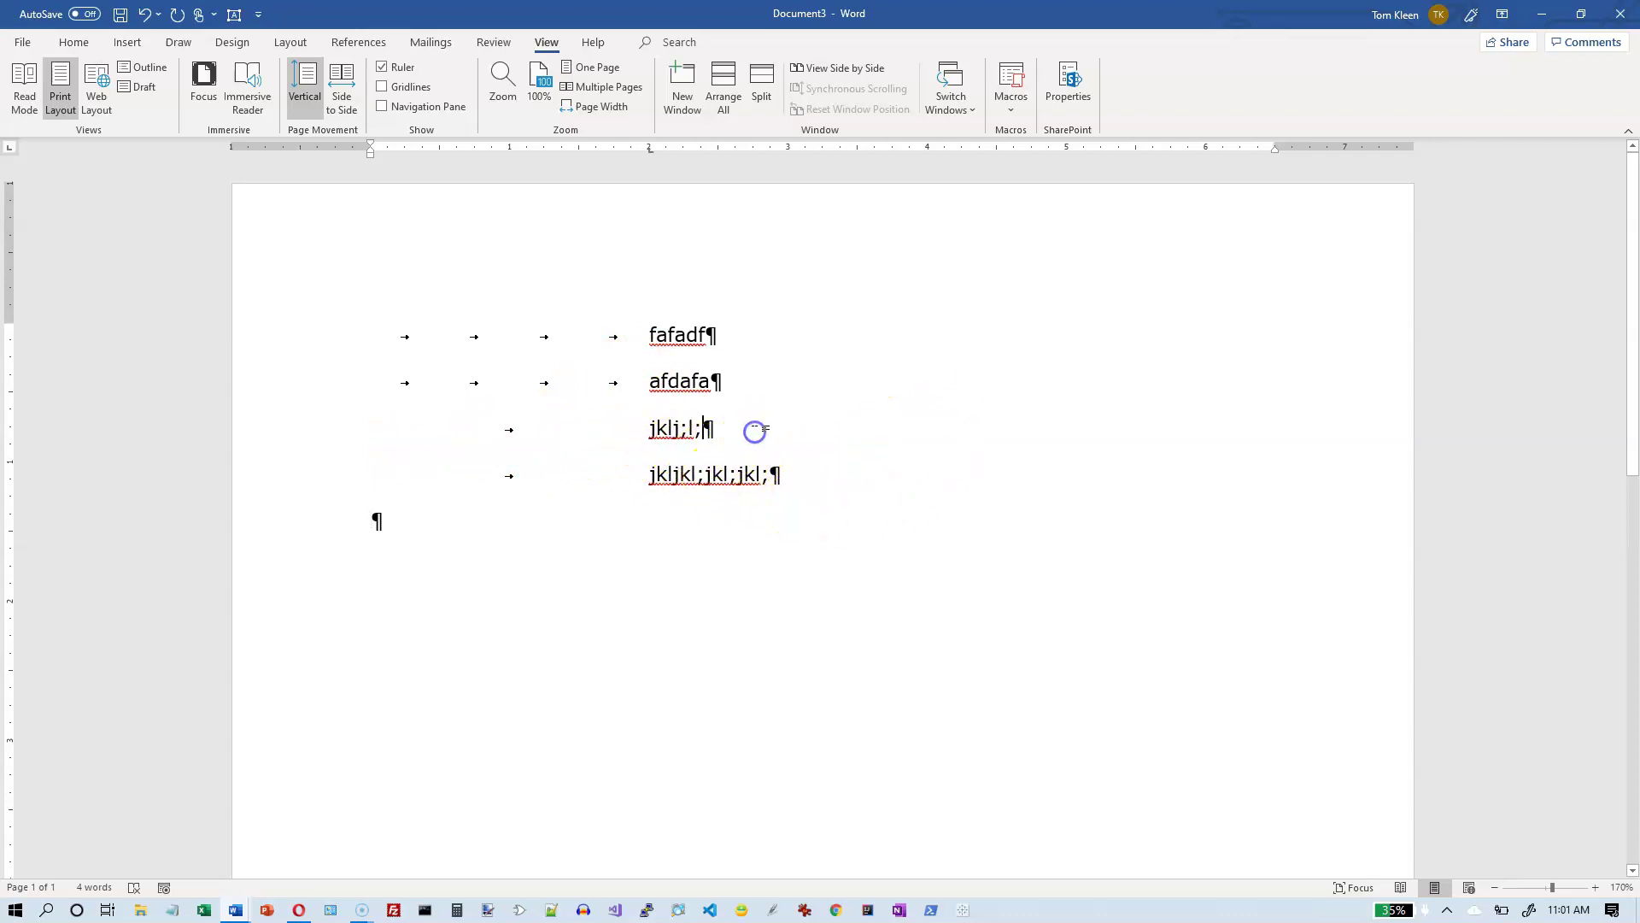
left_click_drag(348, 436, 341, 469)
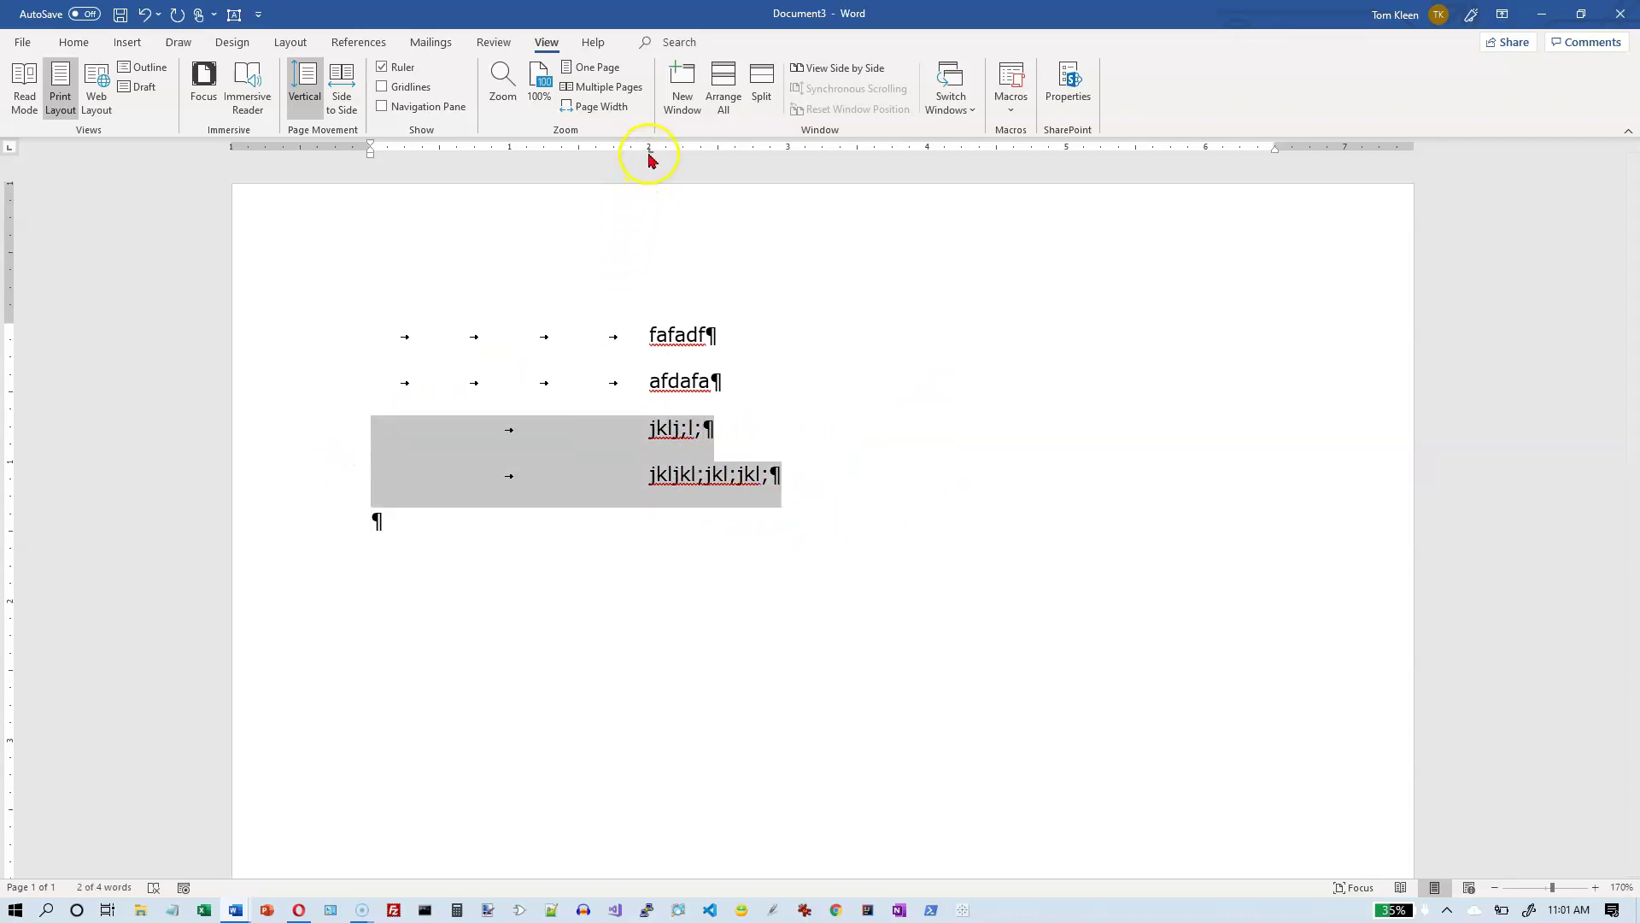
left_click(929, 152)
left_click(797, 426)
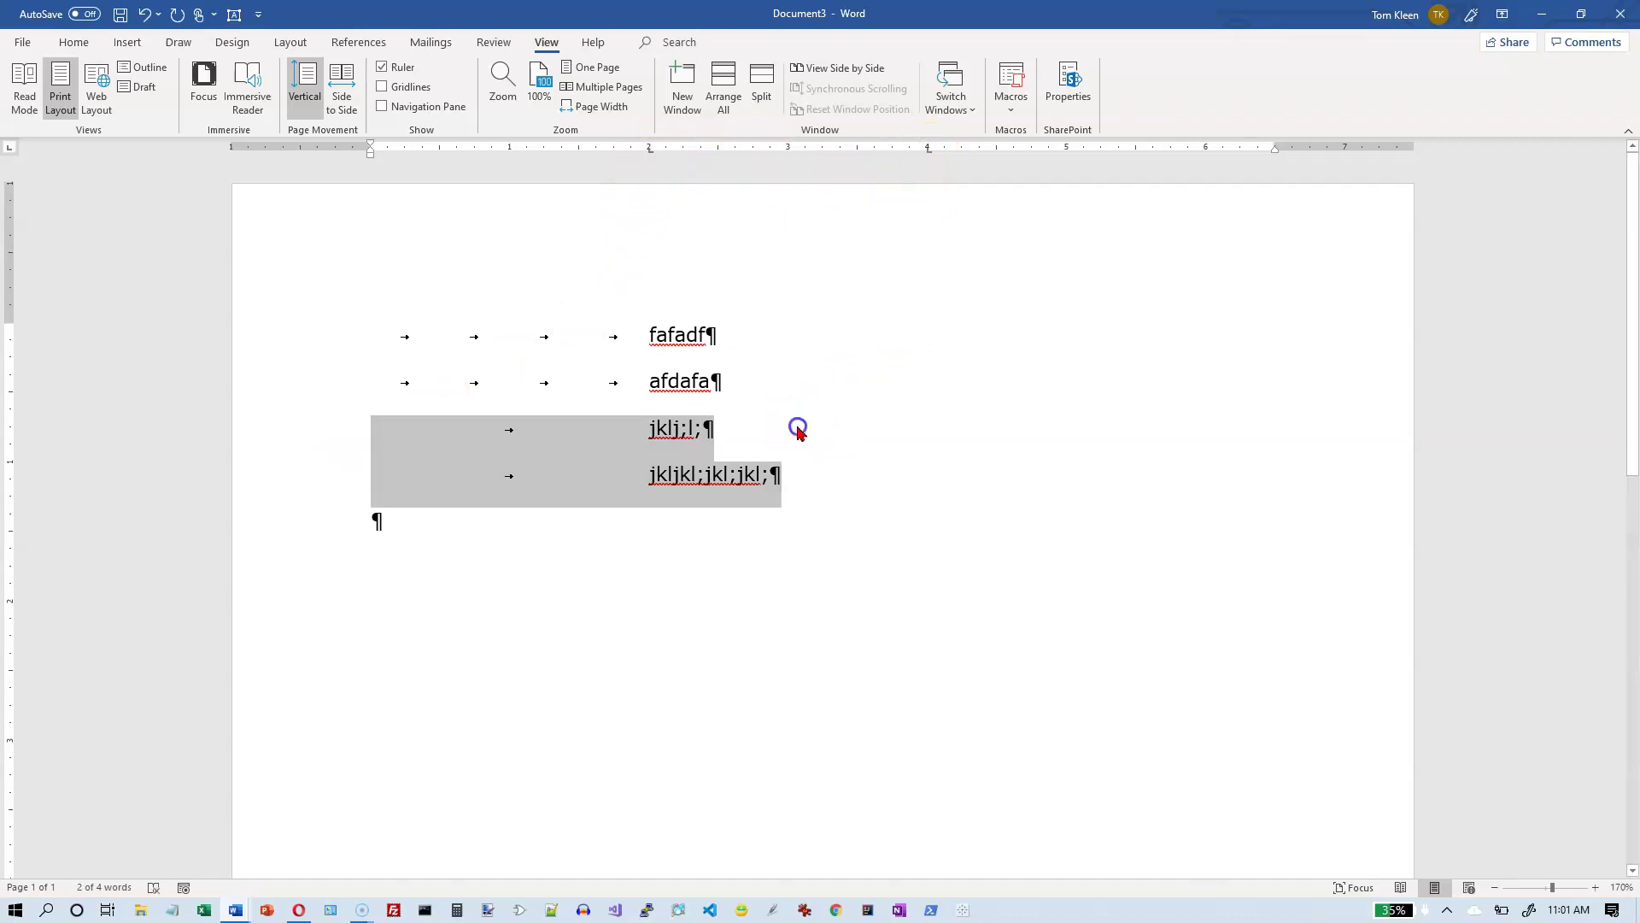
key("Tab")
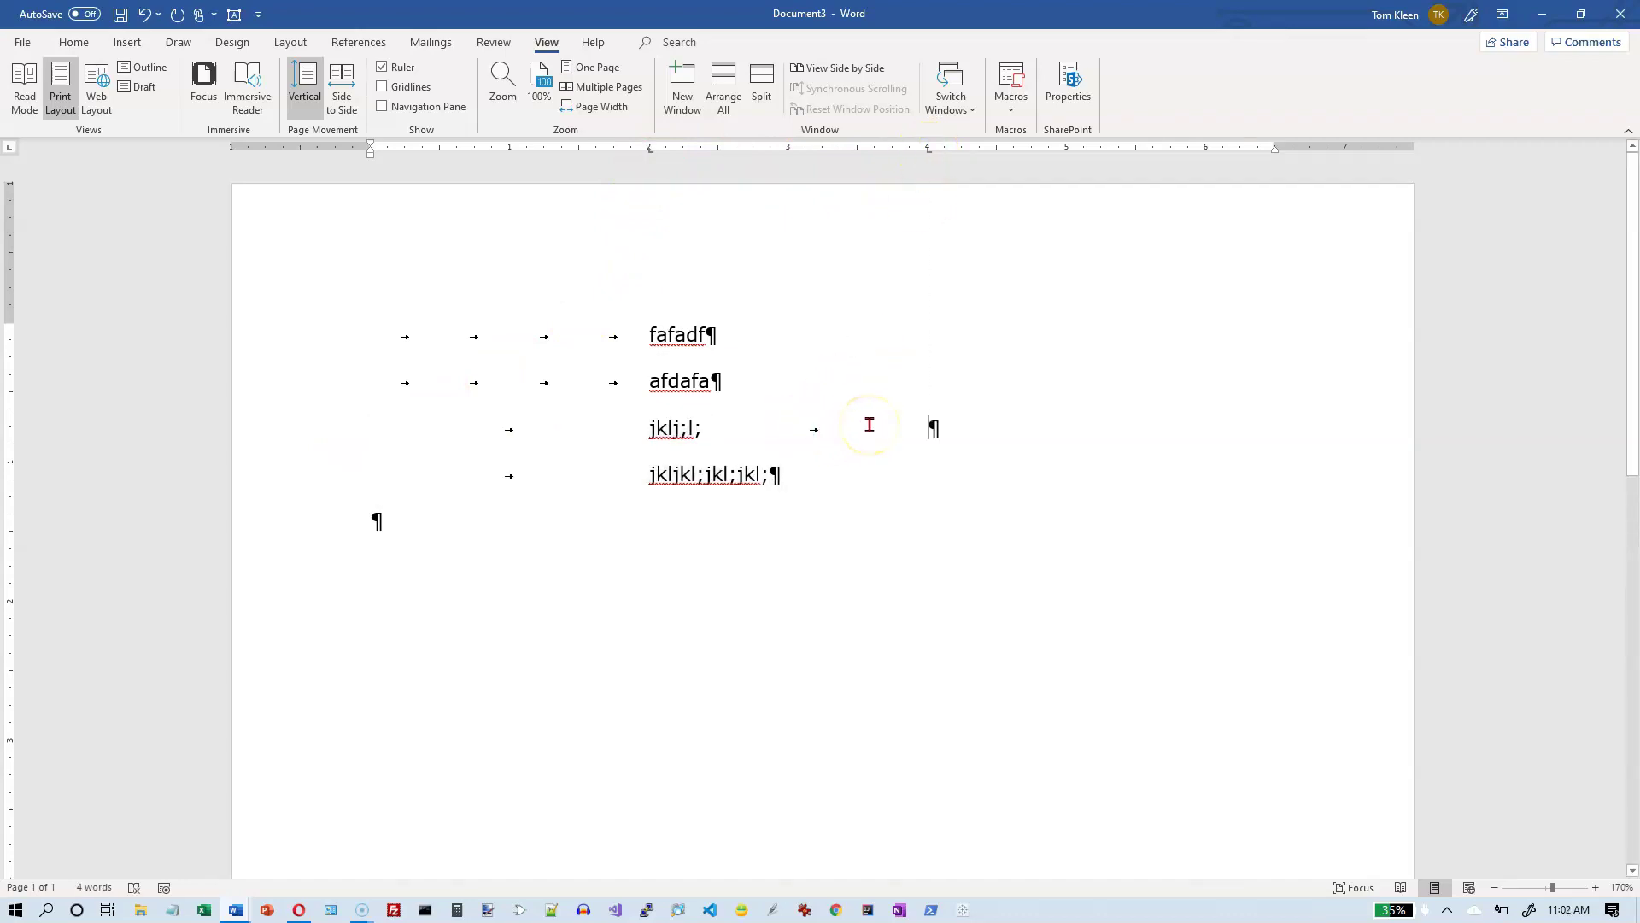
Fill in second-column text: 'jkljklj;', 'jkljkljl;jl;;klj' on line 4, and text tabbed after 'fafadf'.
type("jkljklj;")
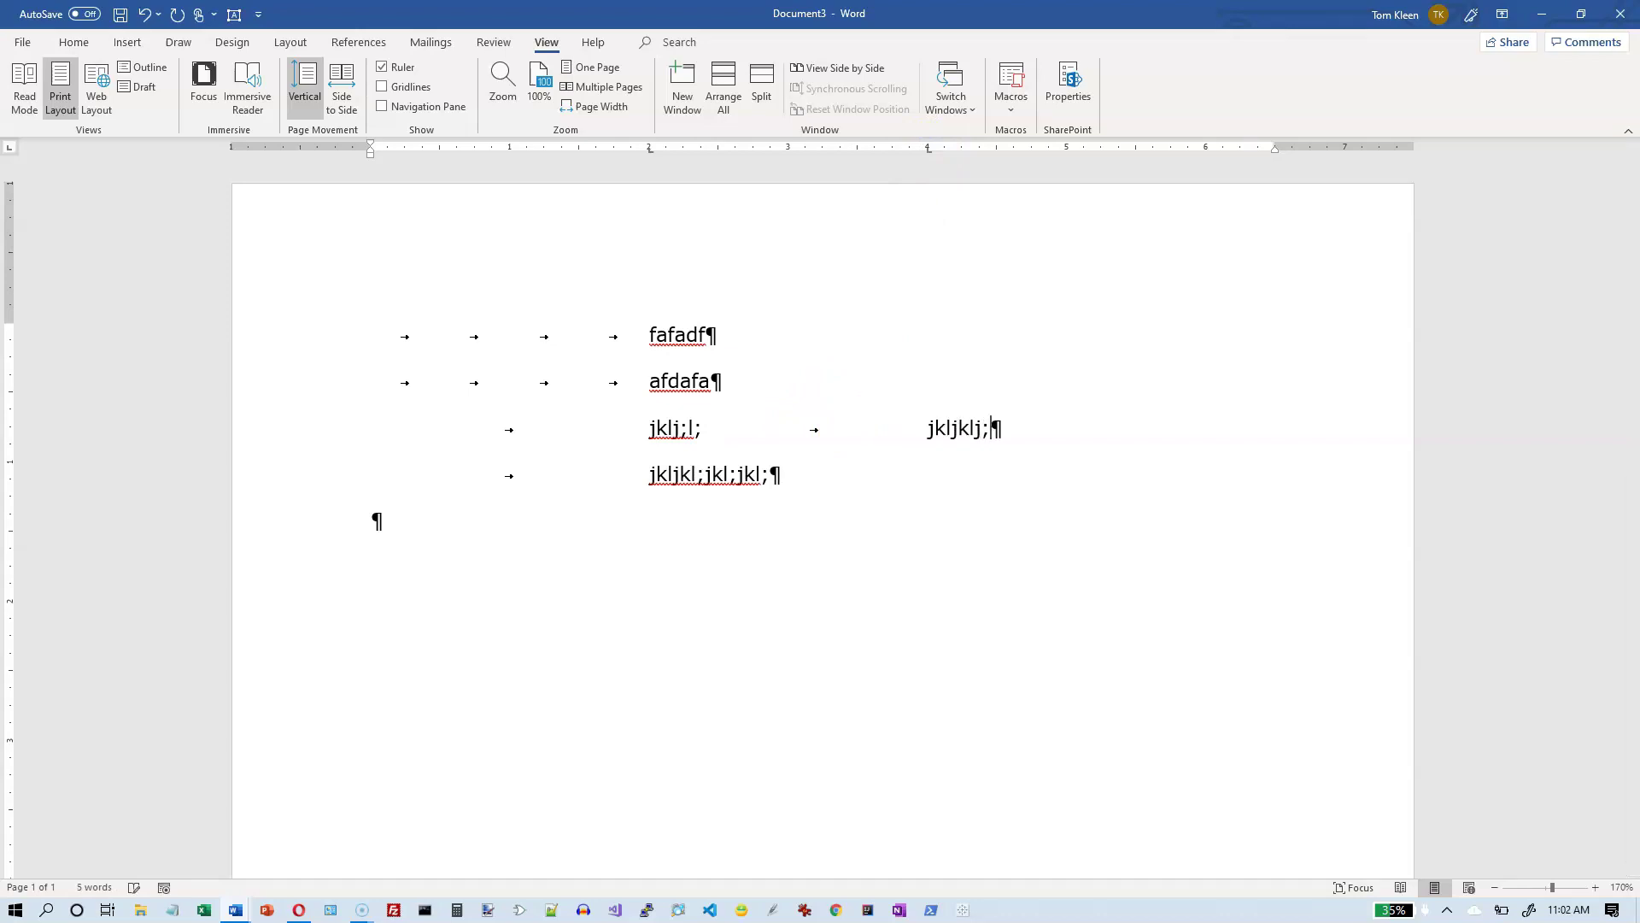
key("Tab")
type("jkljkljl;jl;;klj")
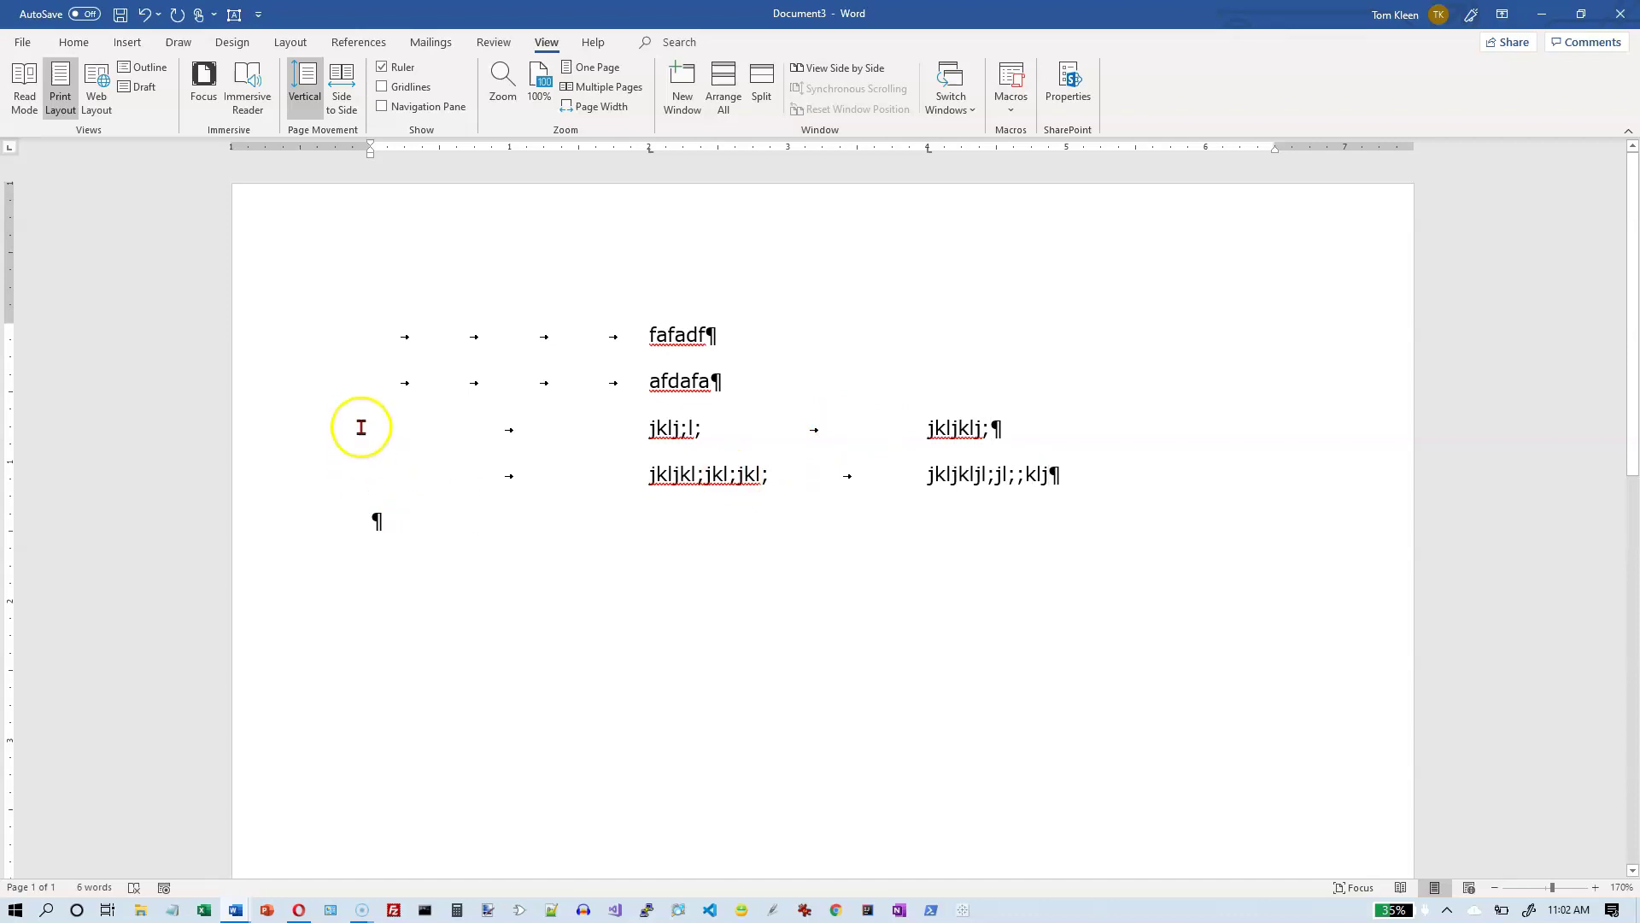
left_click(749, 335)
key("Tab")
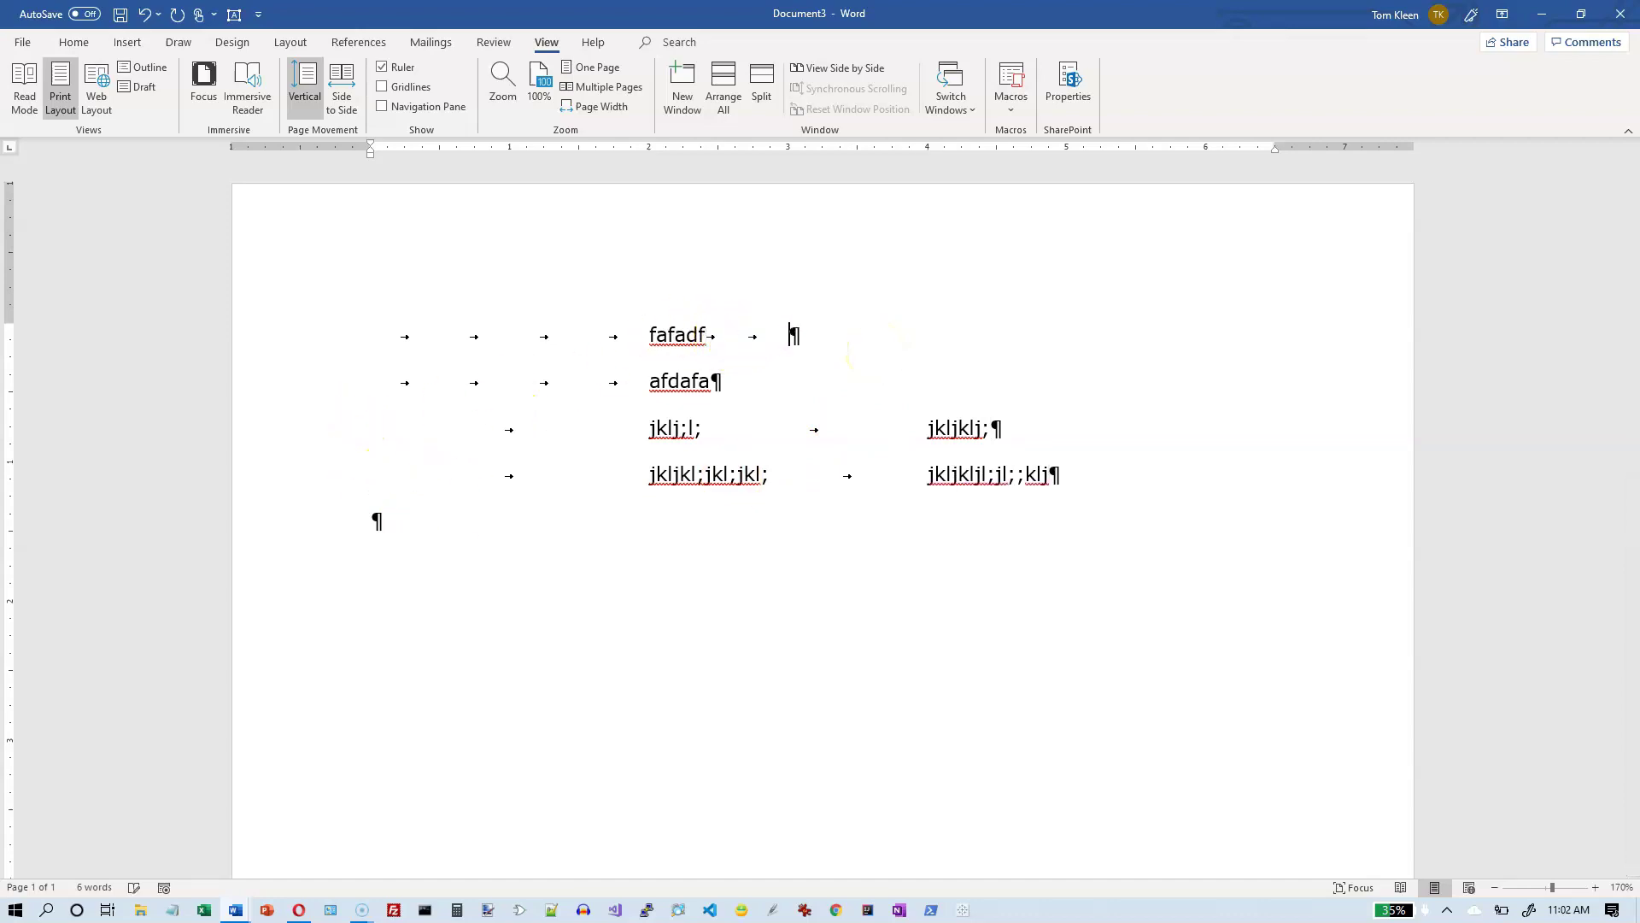
type("jkljkl;jl;j;lk")
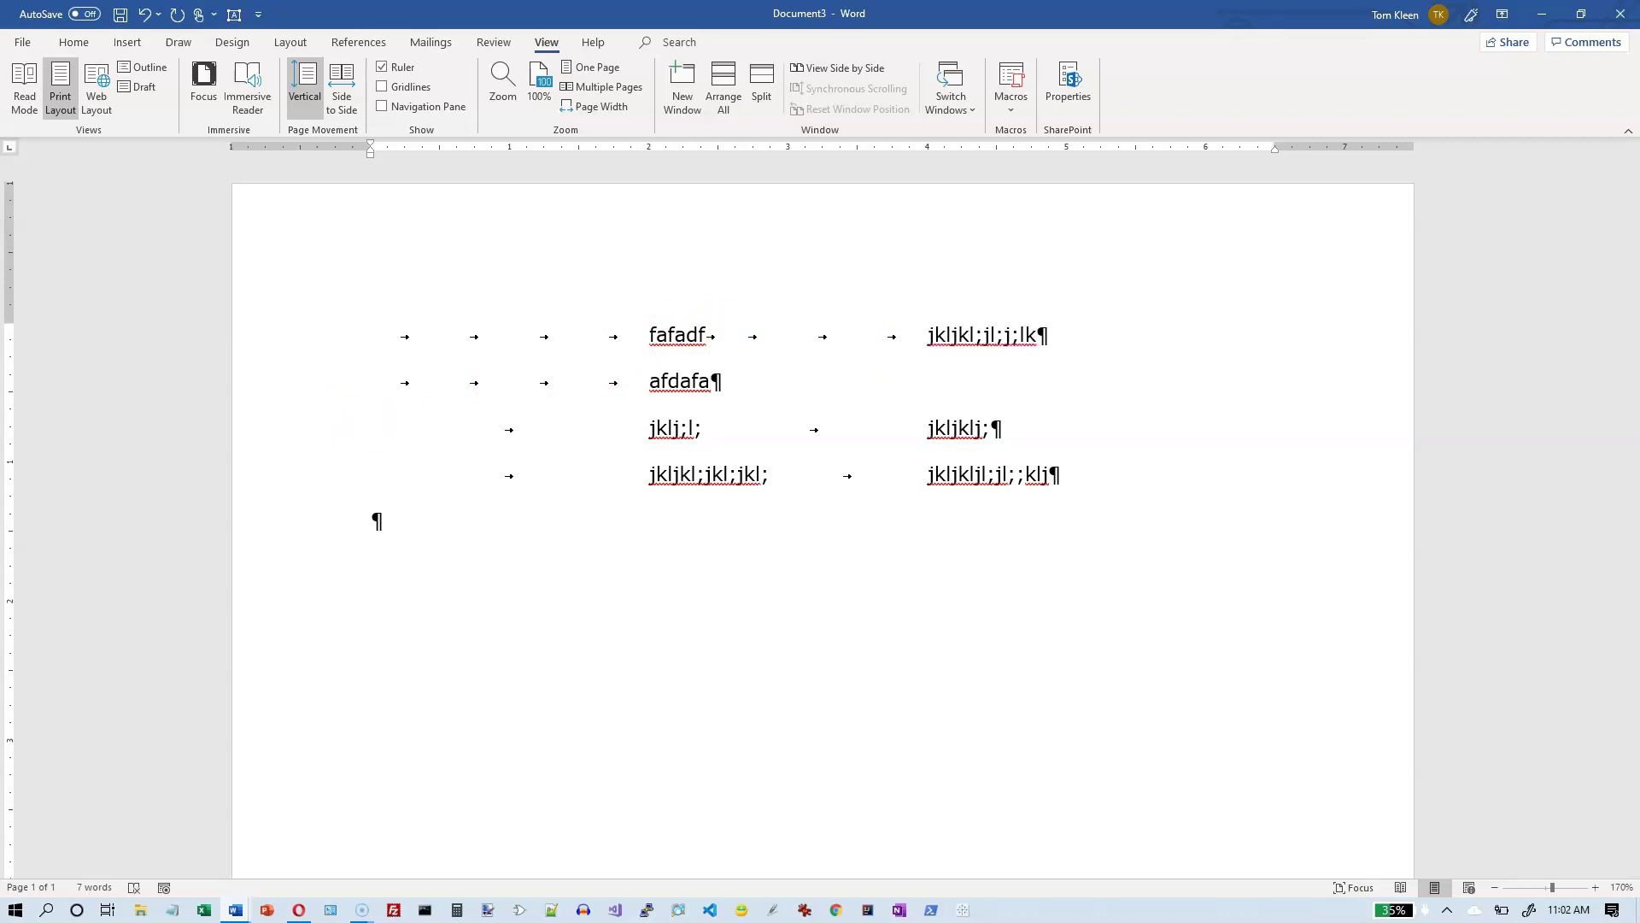
type("kljkl;jkl;jl;j")
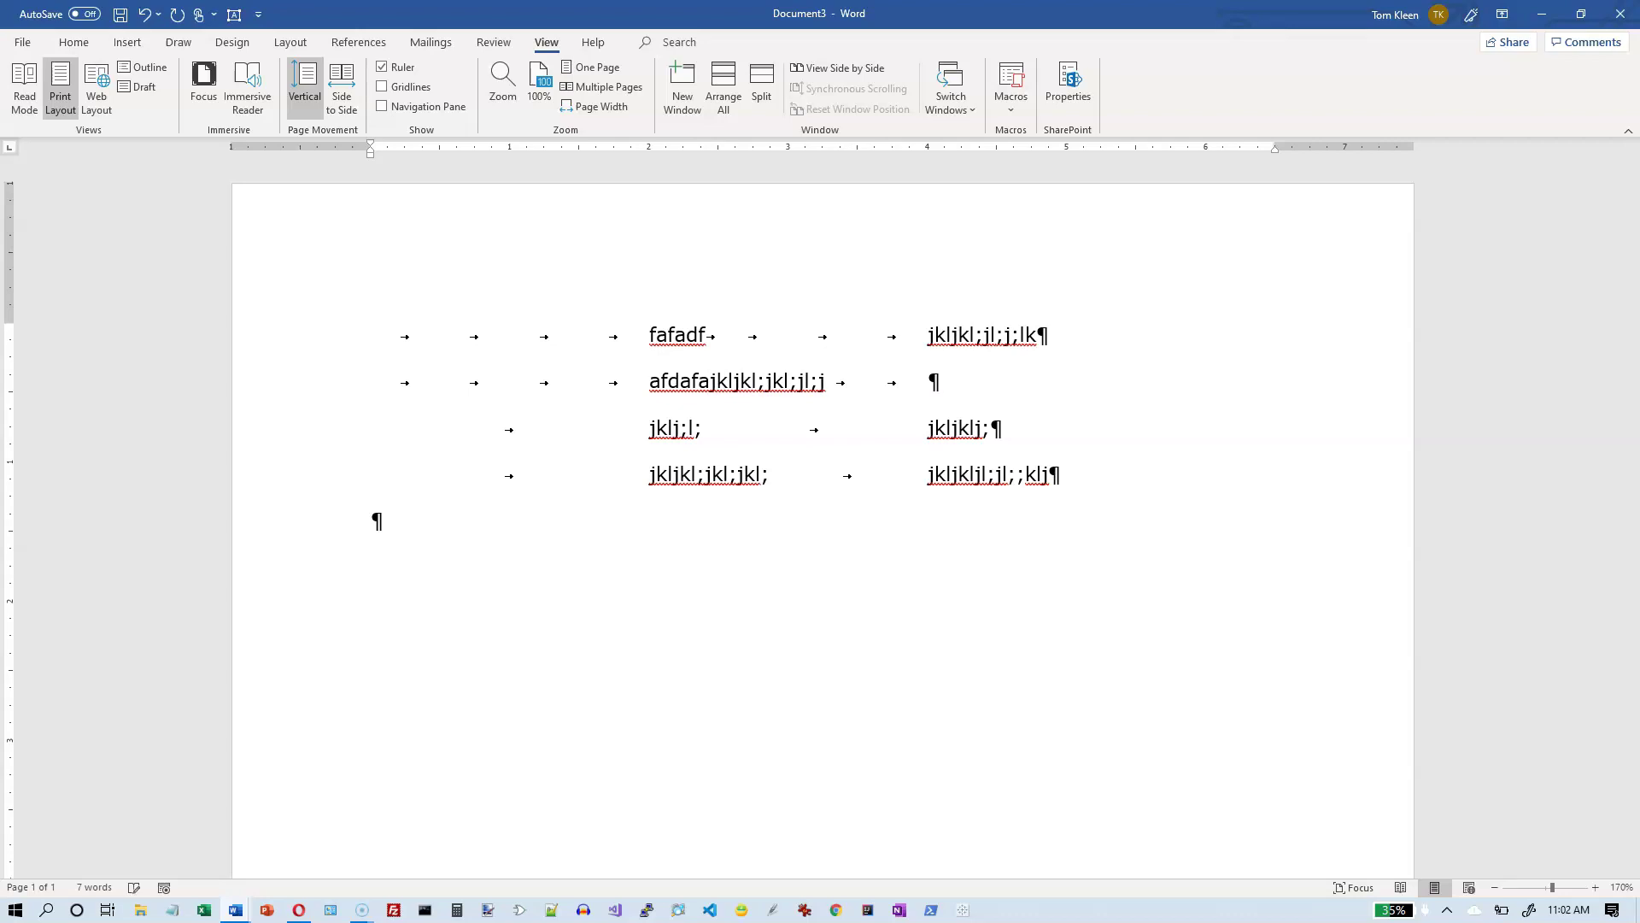
type("l;l;kjjkl;")
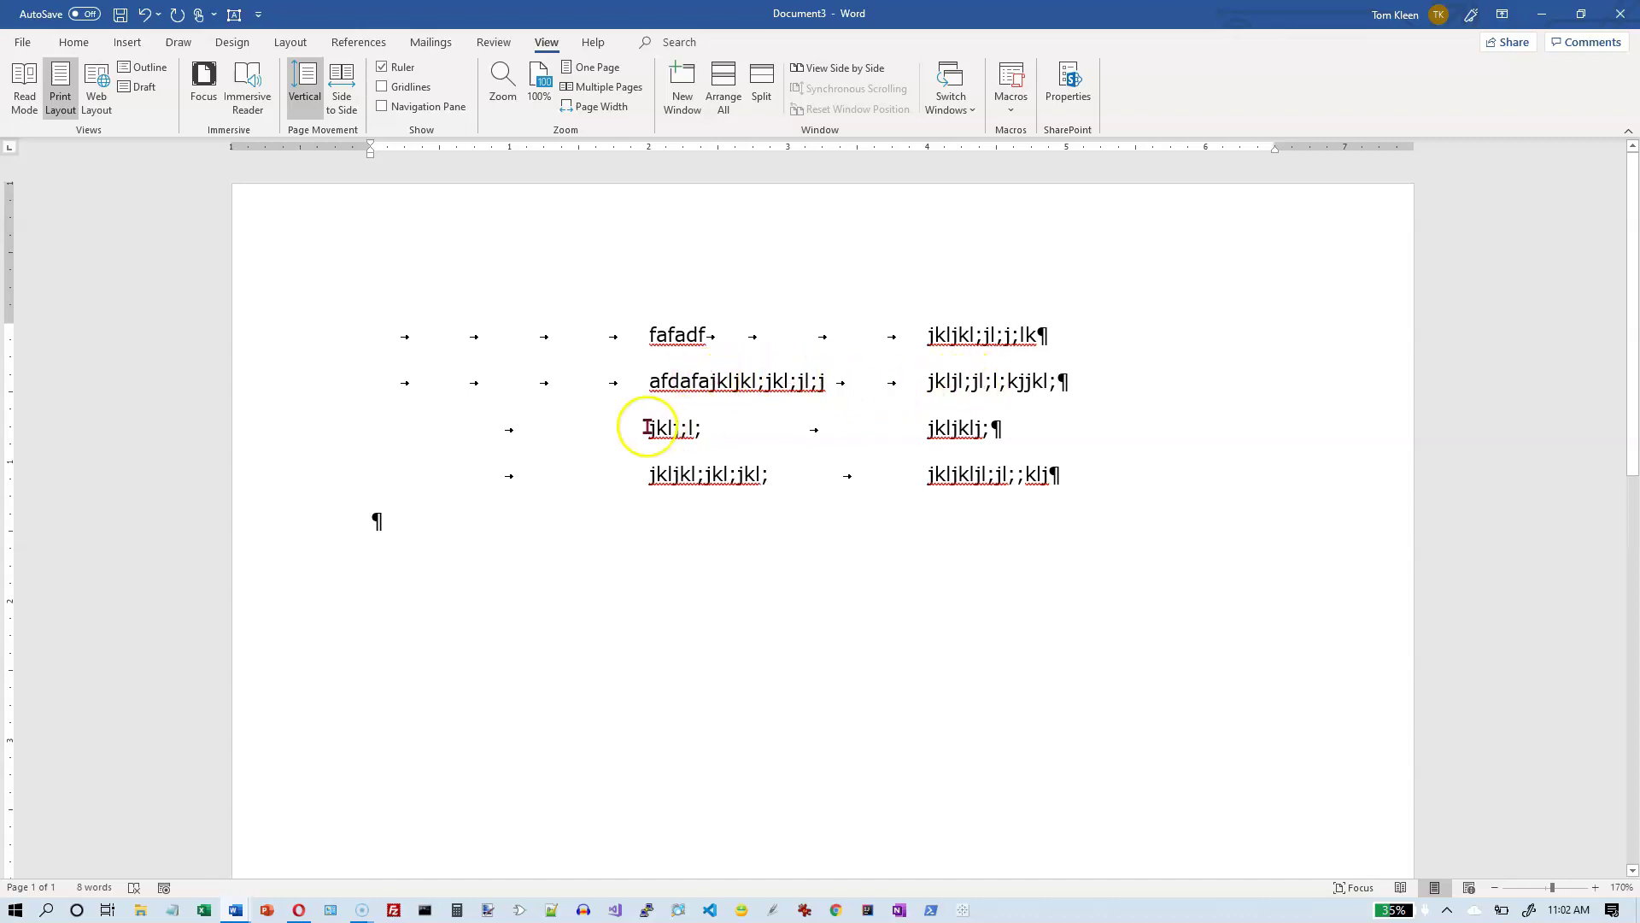
Move the jkl lines' tab stops from 2 to 1.5 inches and from 4 to 3 inches.
left_click_drag(341, 425, 340, 469)
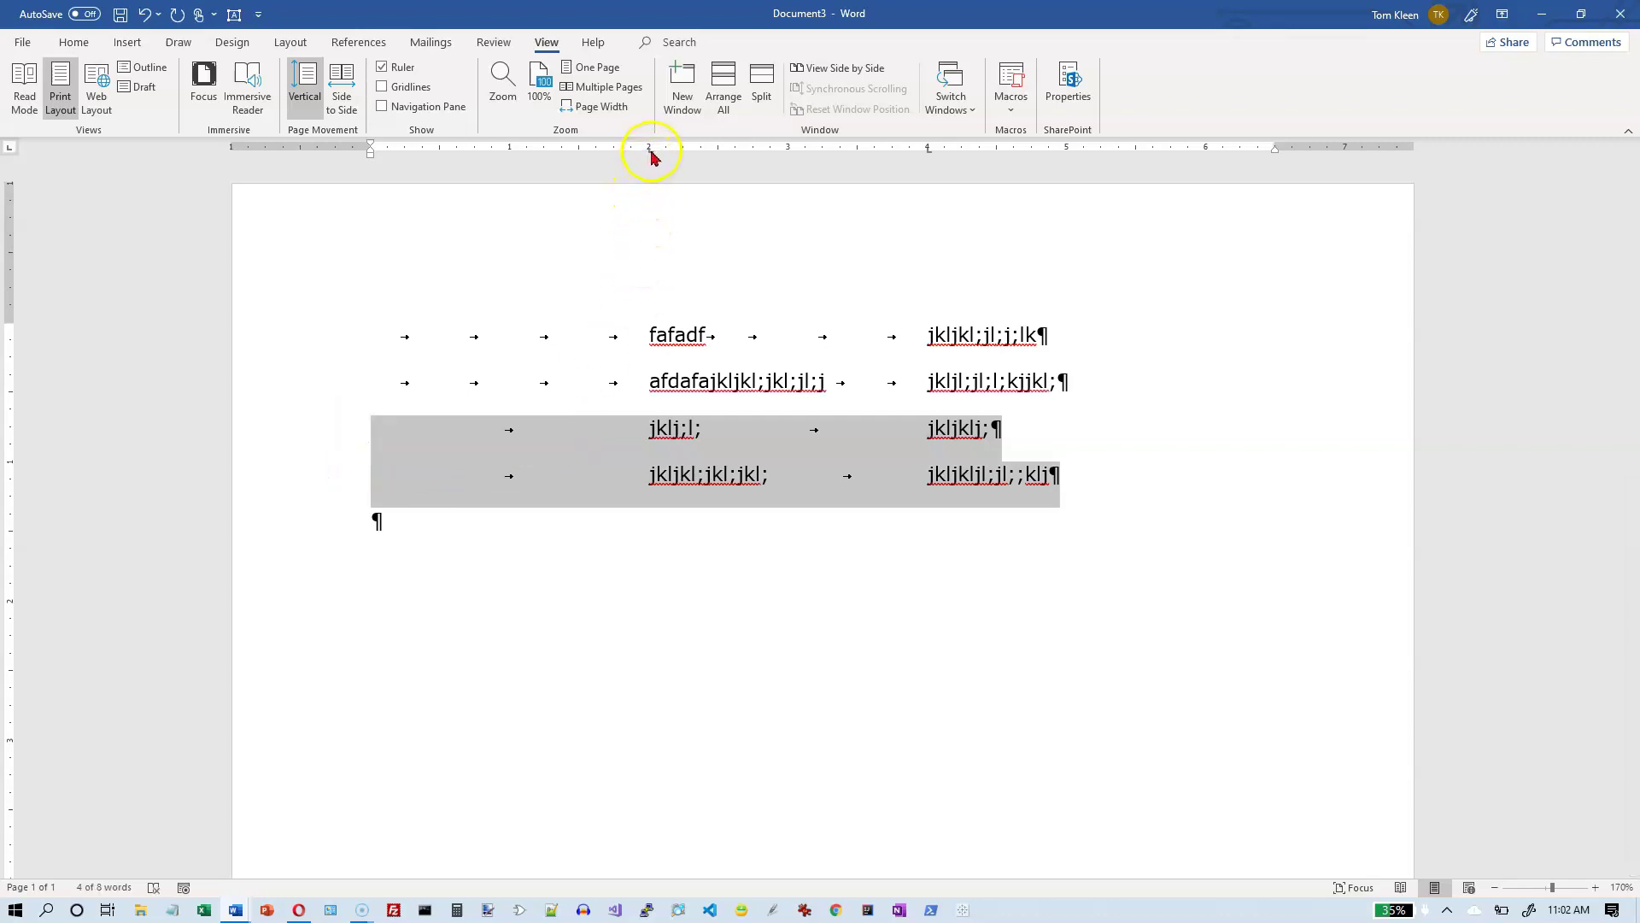
left_click_drag(650, 152, 579, 147)
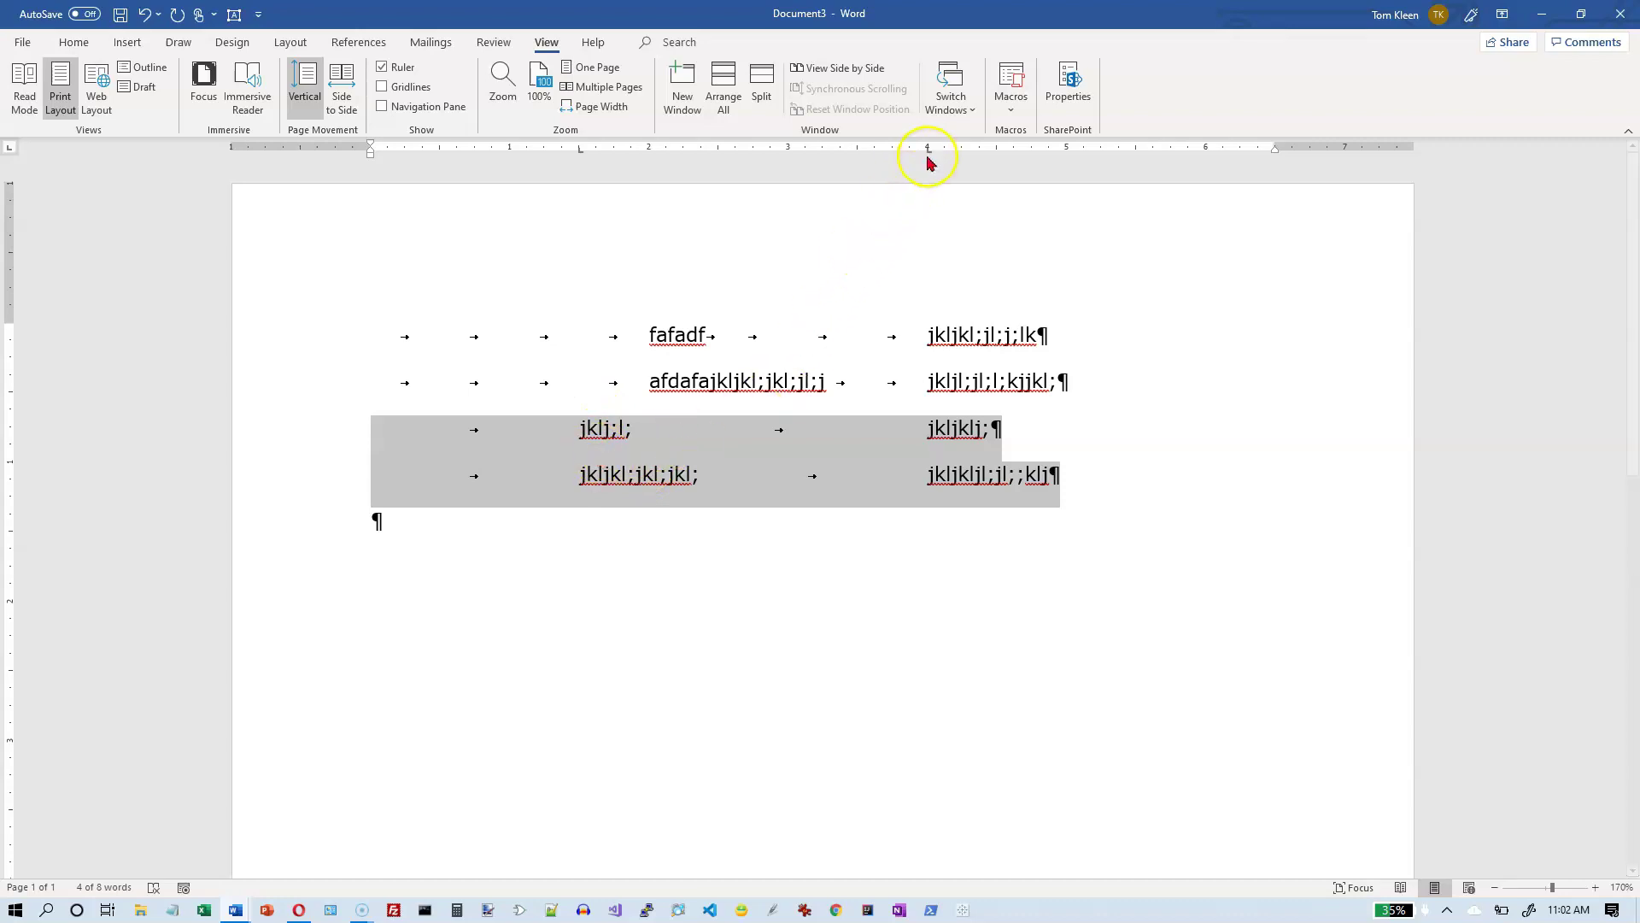
left_click_drag(930, 153, 787, 155)
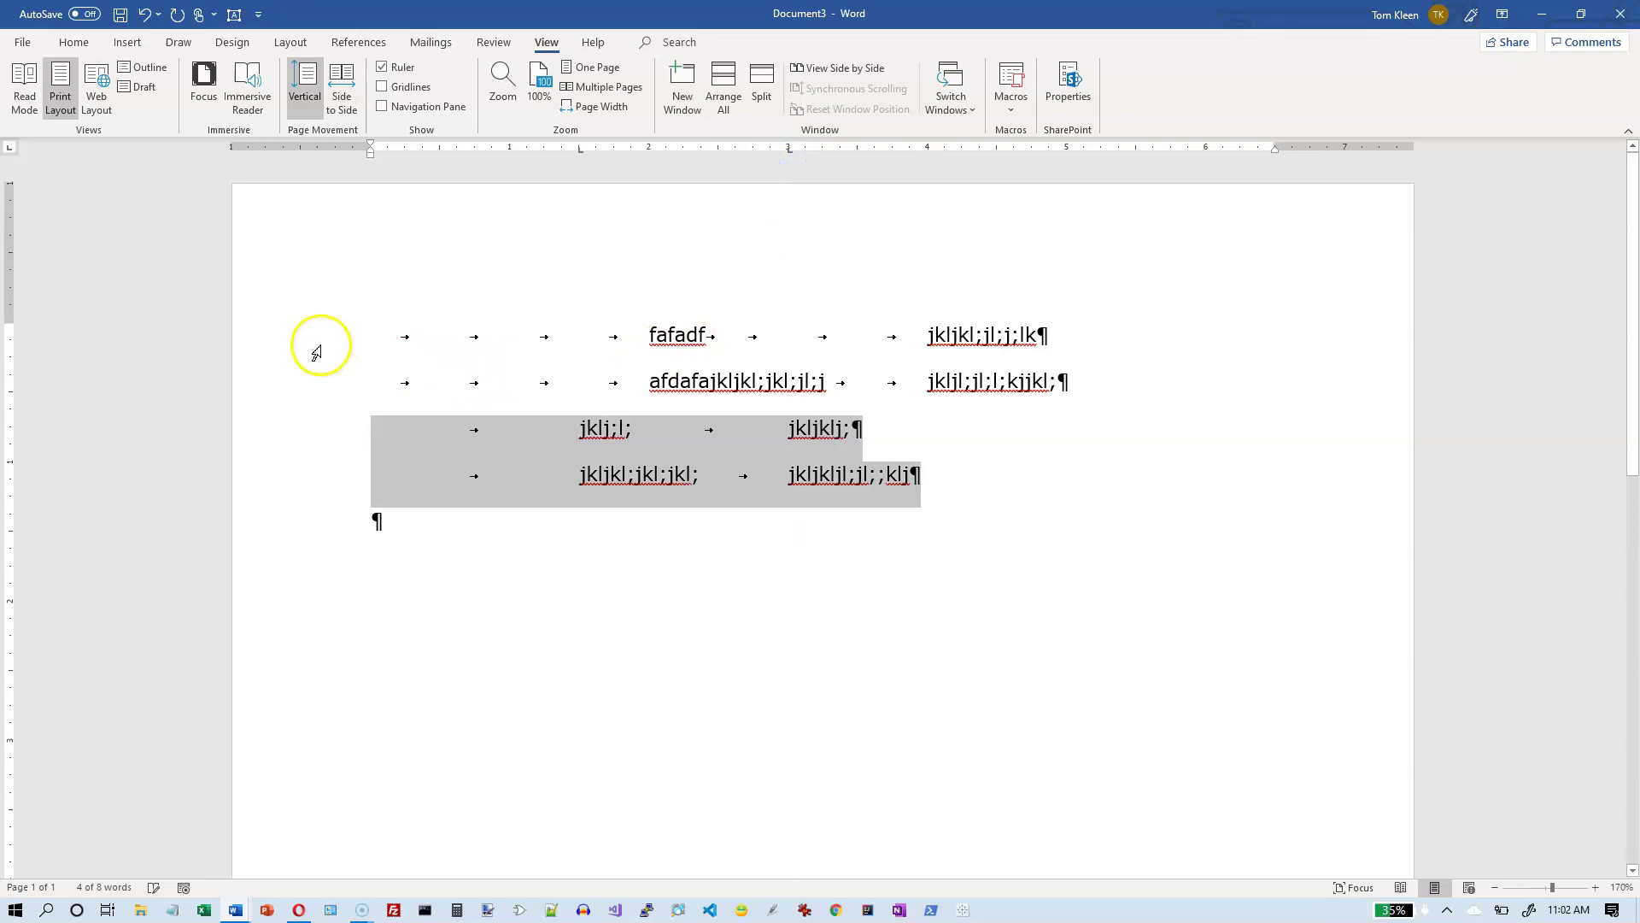
Add several left tab stops to lines 1–2, including 2 and 4 inches, then reselect lines 3–4.
left_click_drag(324, 335, 307, 381)
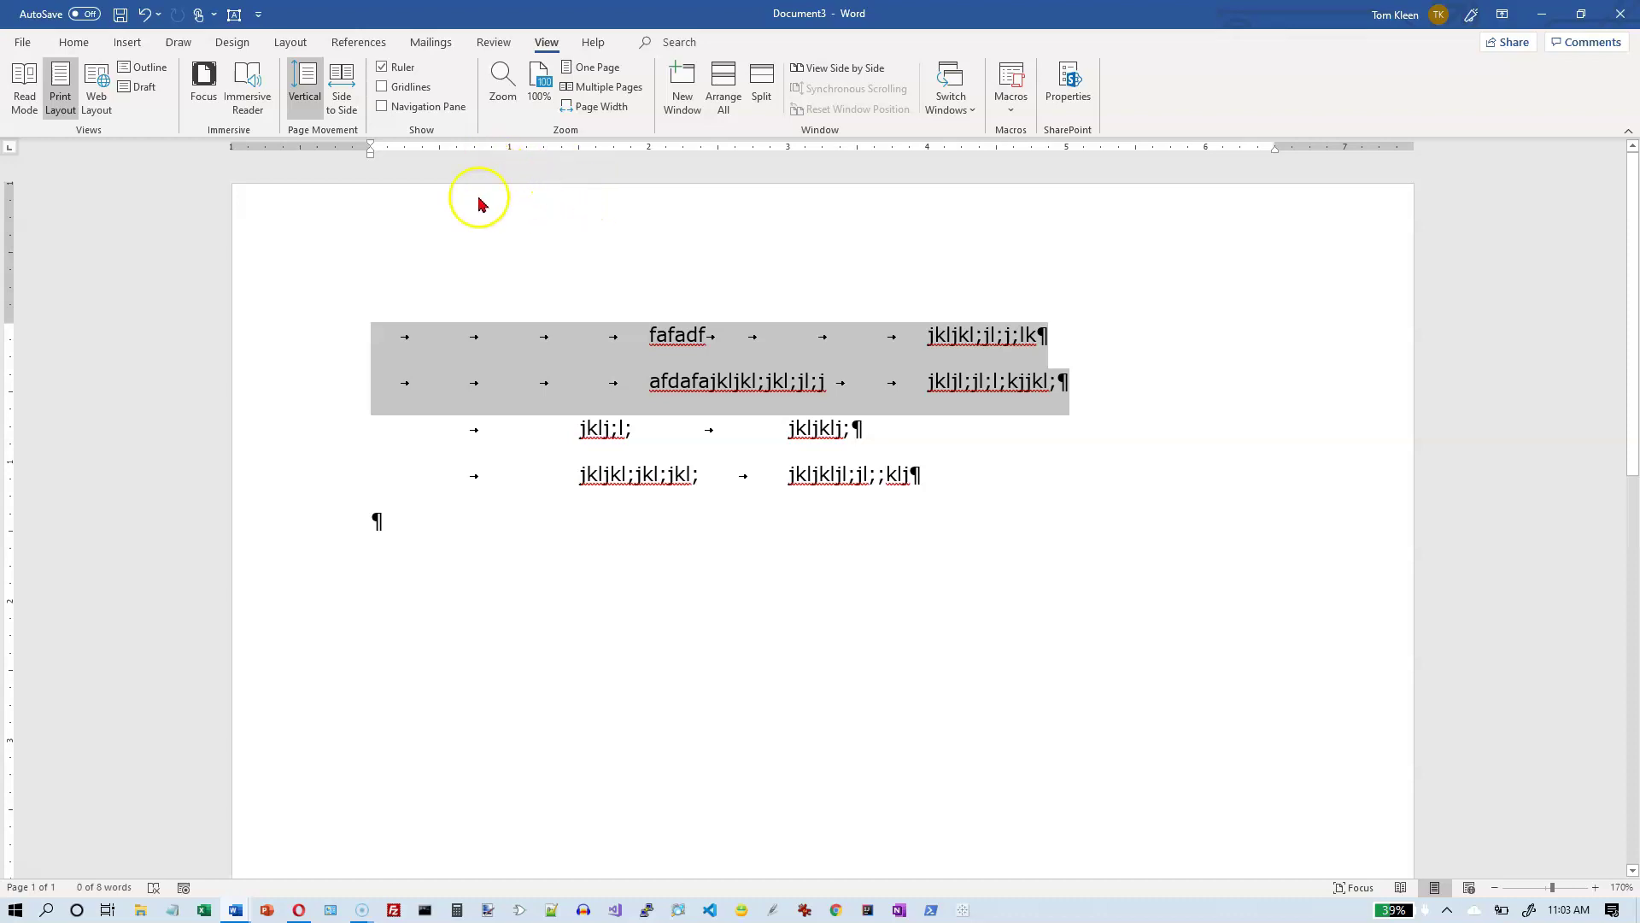
left_click(441, 151)
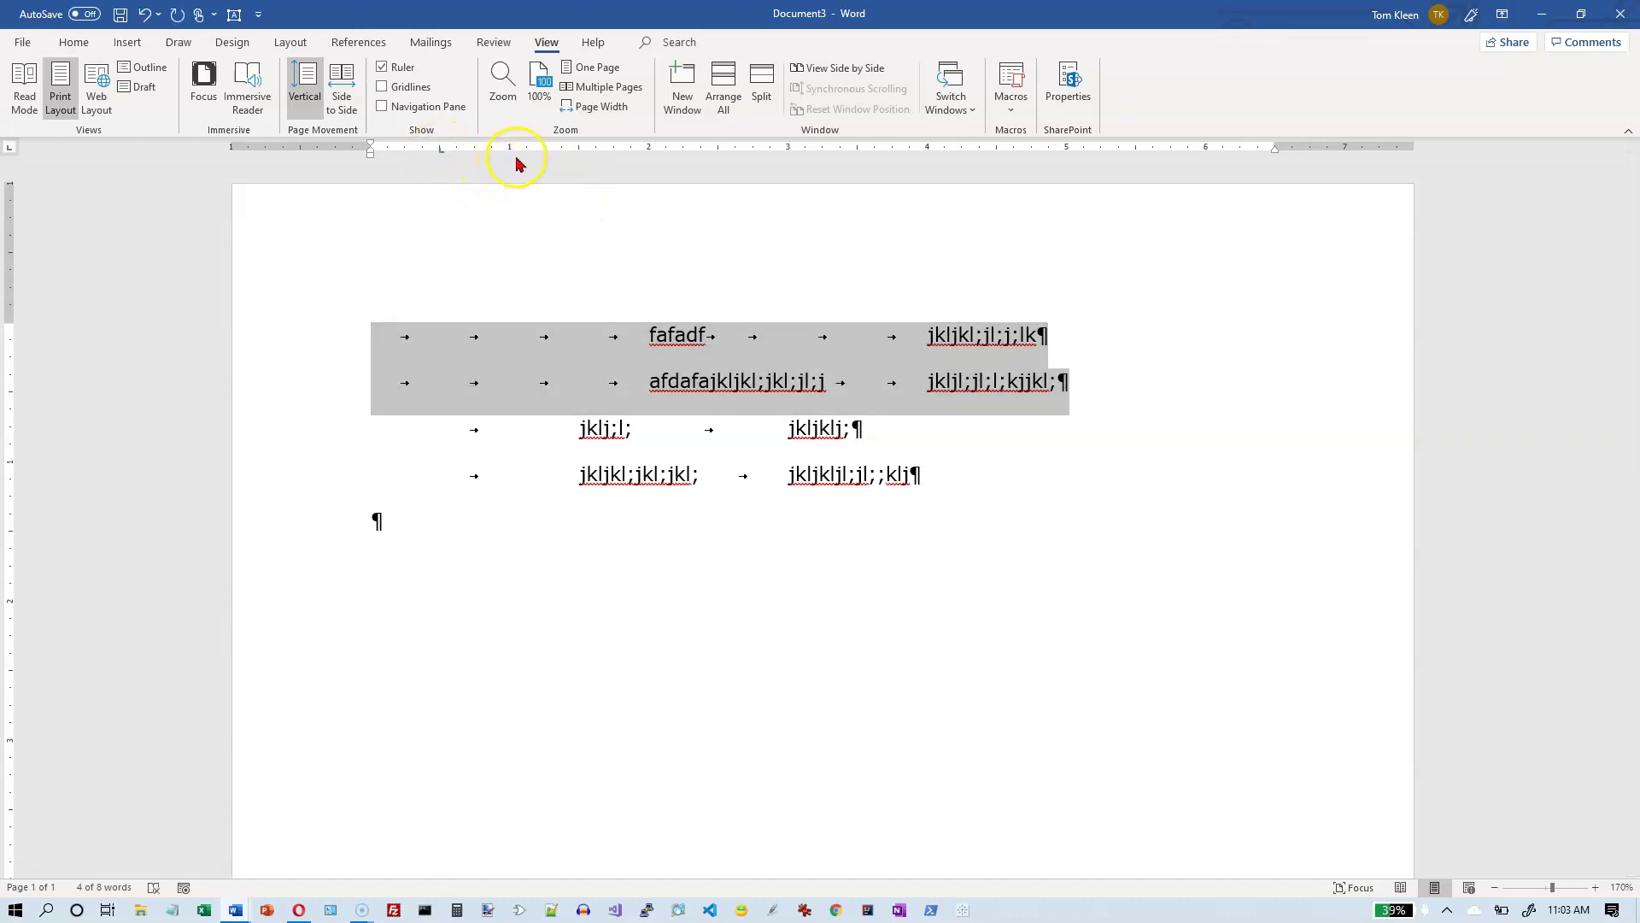
left_click(510, 151)
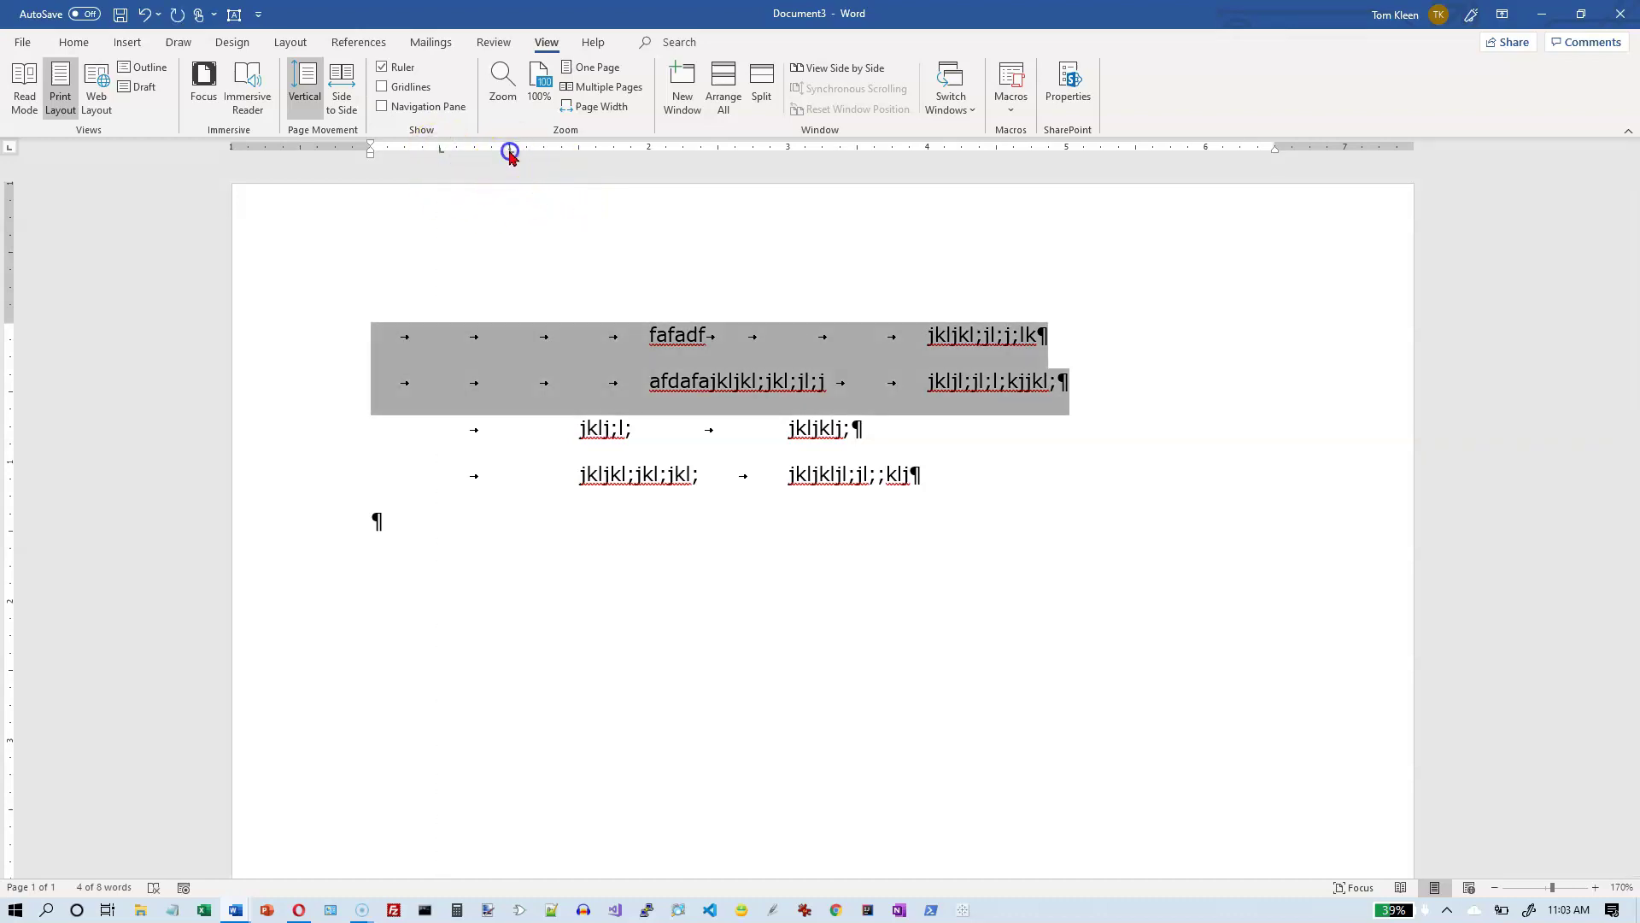
left_click(579, 152)
left_click(649, 151)
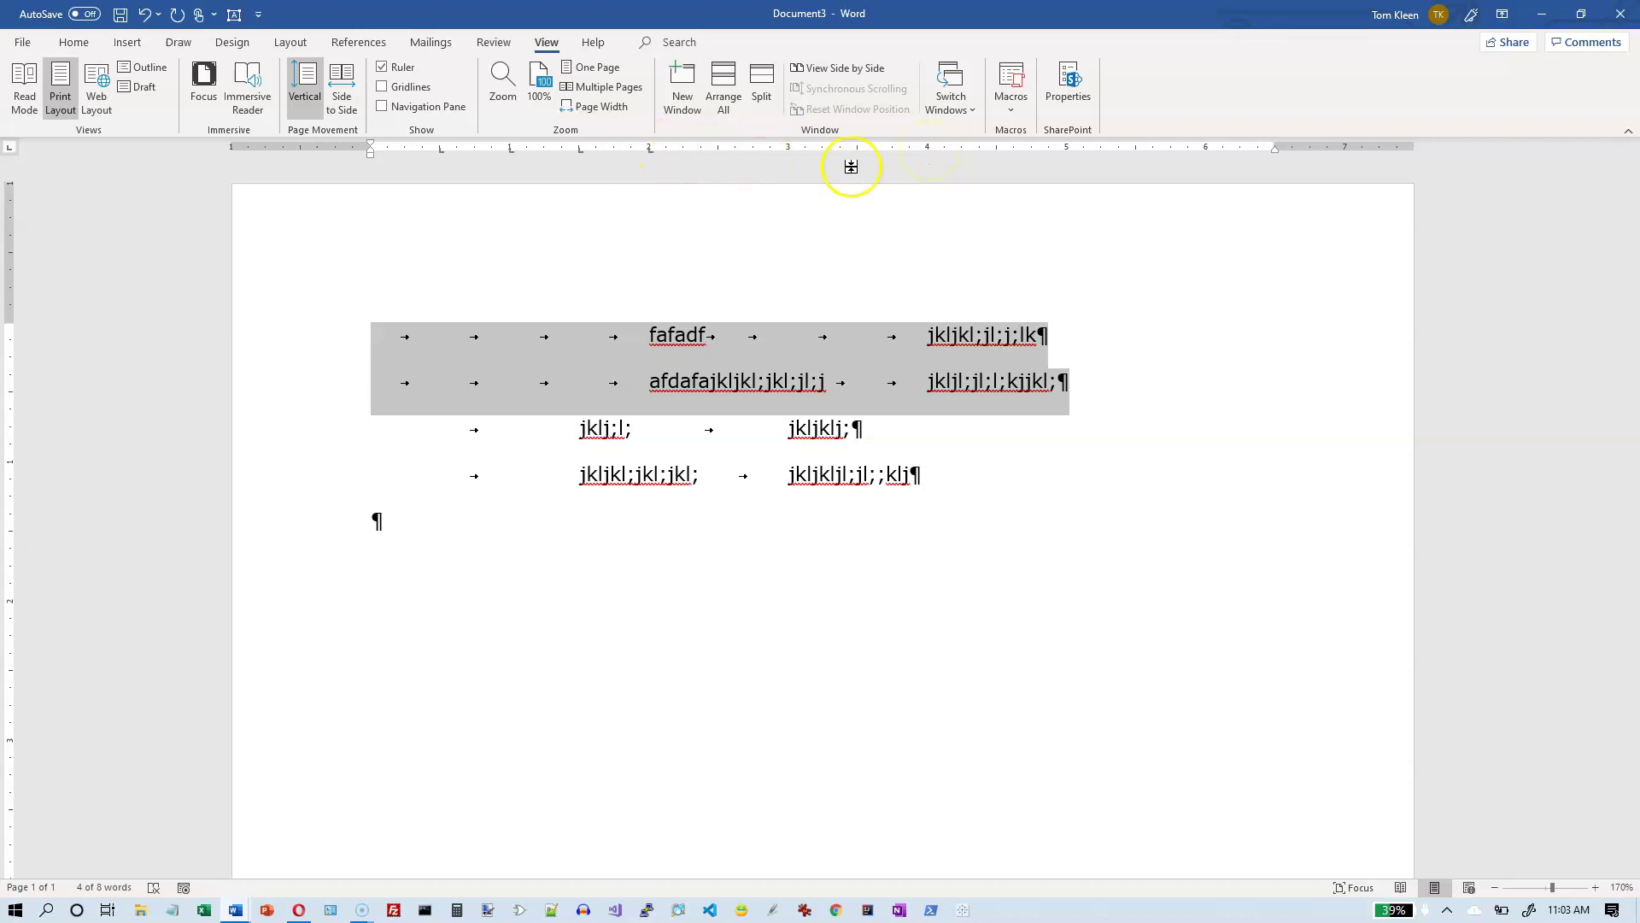
left_click(916, 160)
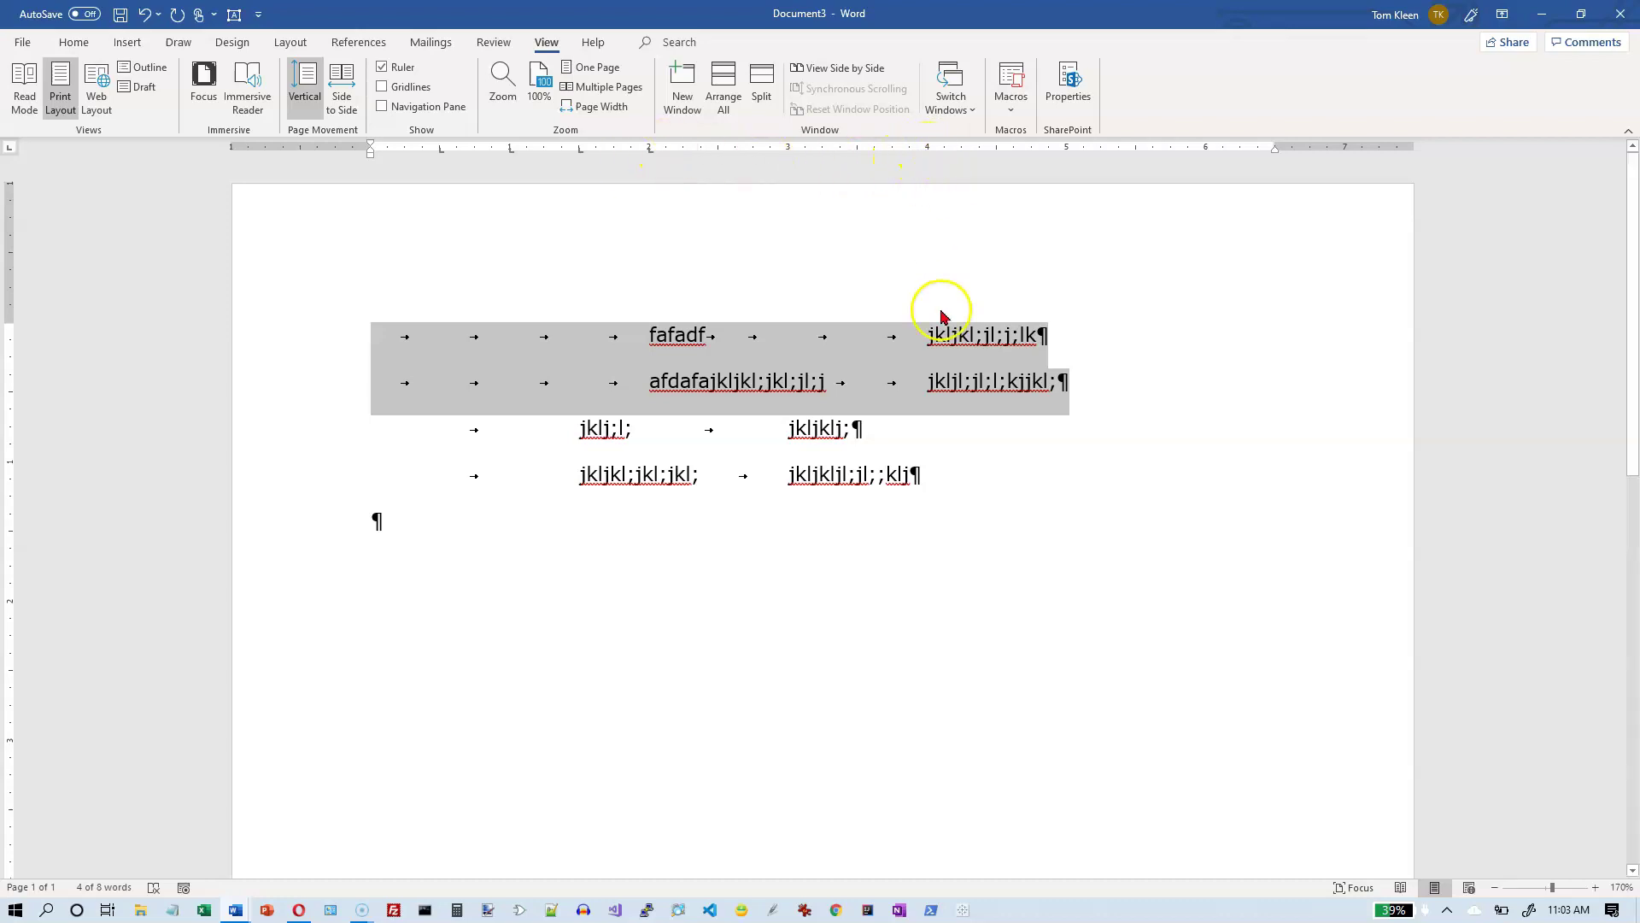
left_click(929, 151)
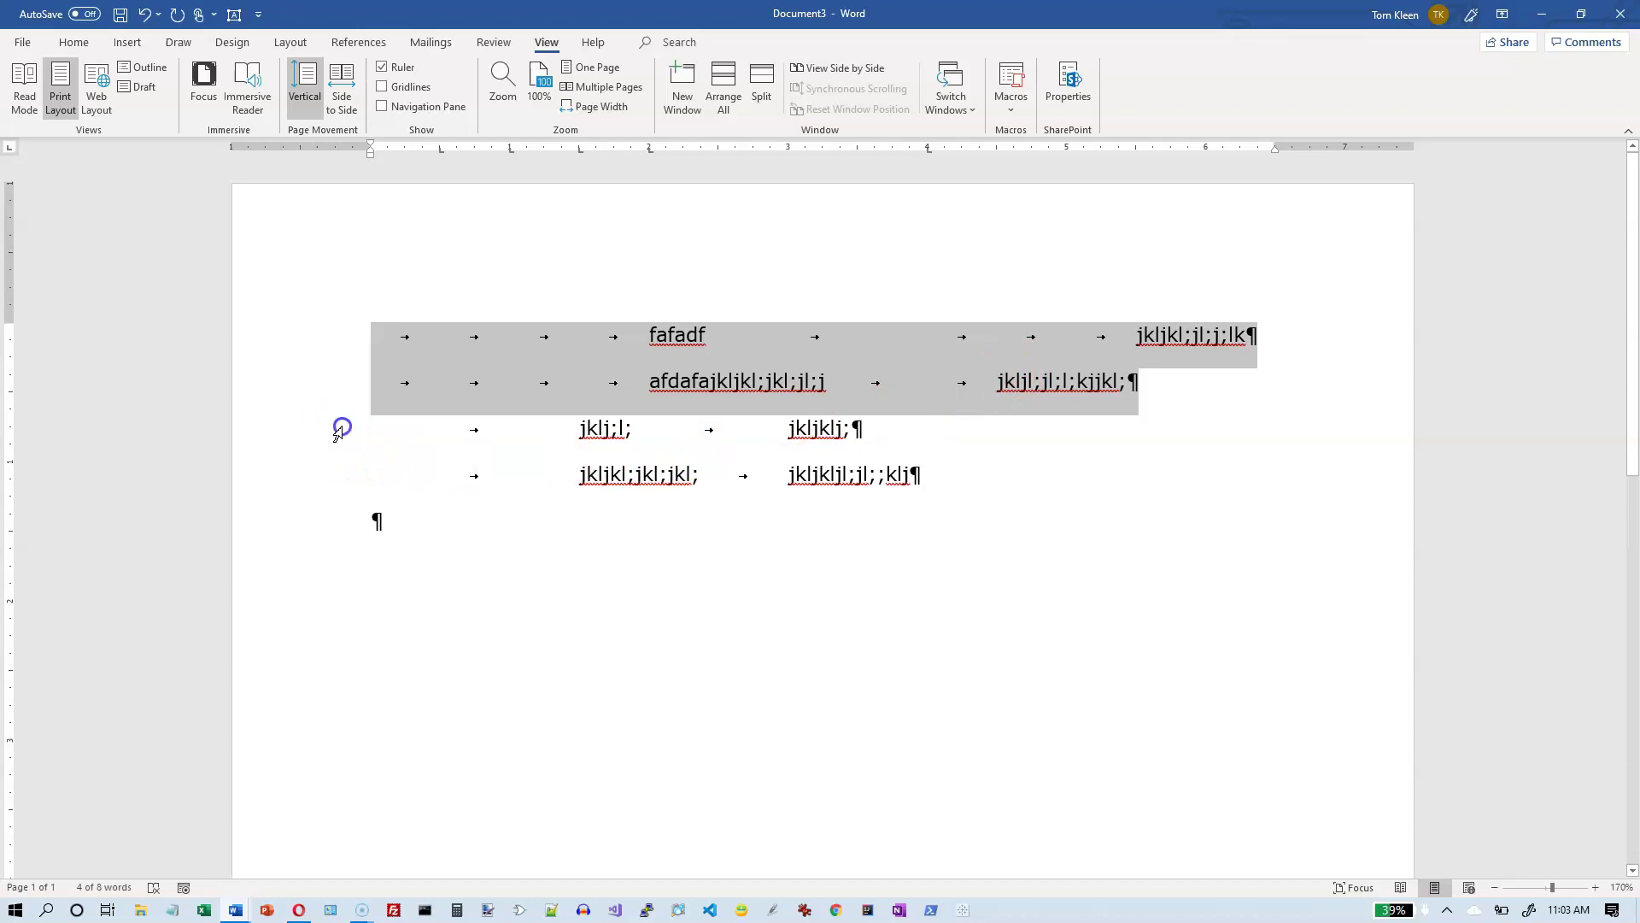
left_click_drag(337, 432, 335, 470)
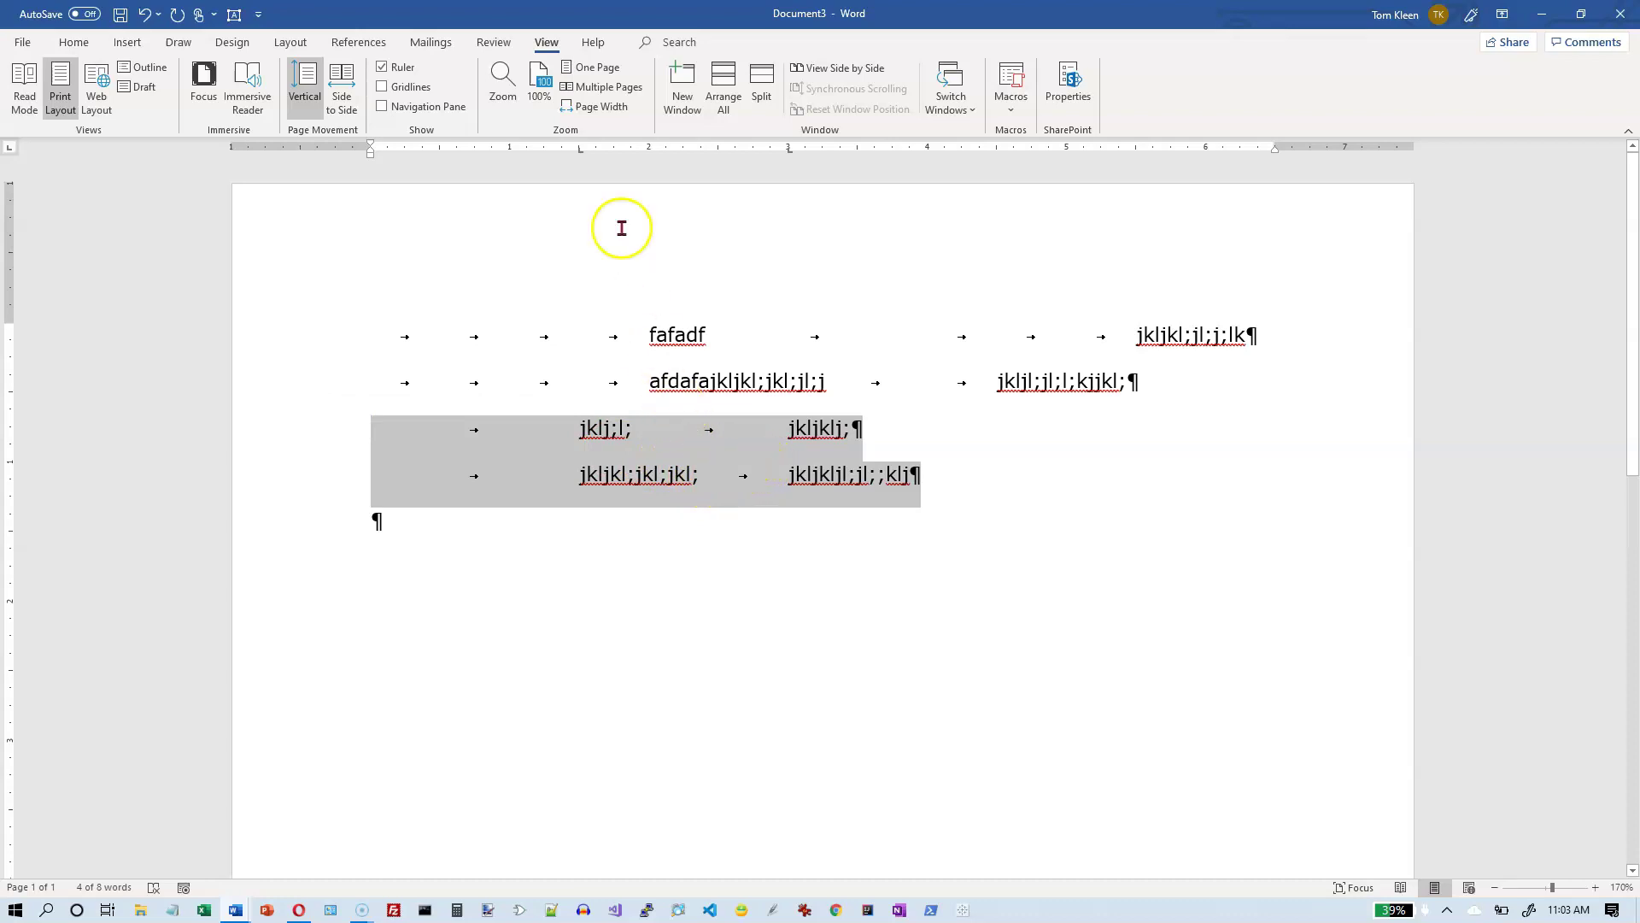
Drag the jkl lines' first tab stop to about 1 inch and the 3-inch stop to 4 inches.
left_click_drag(580, 152, 511, 157)
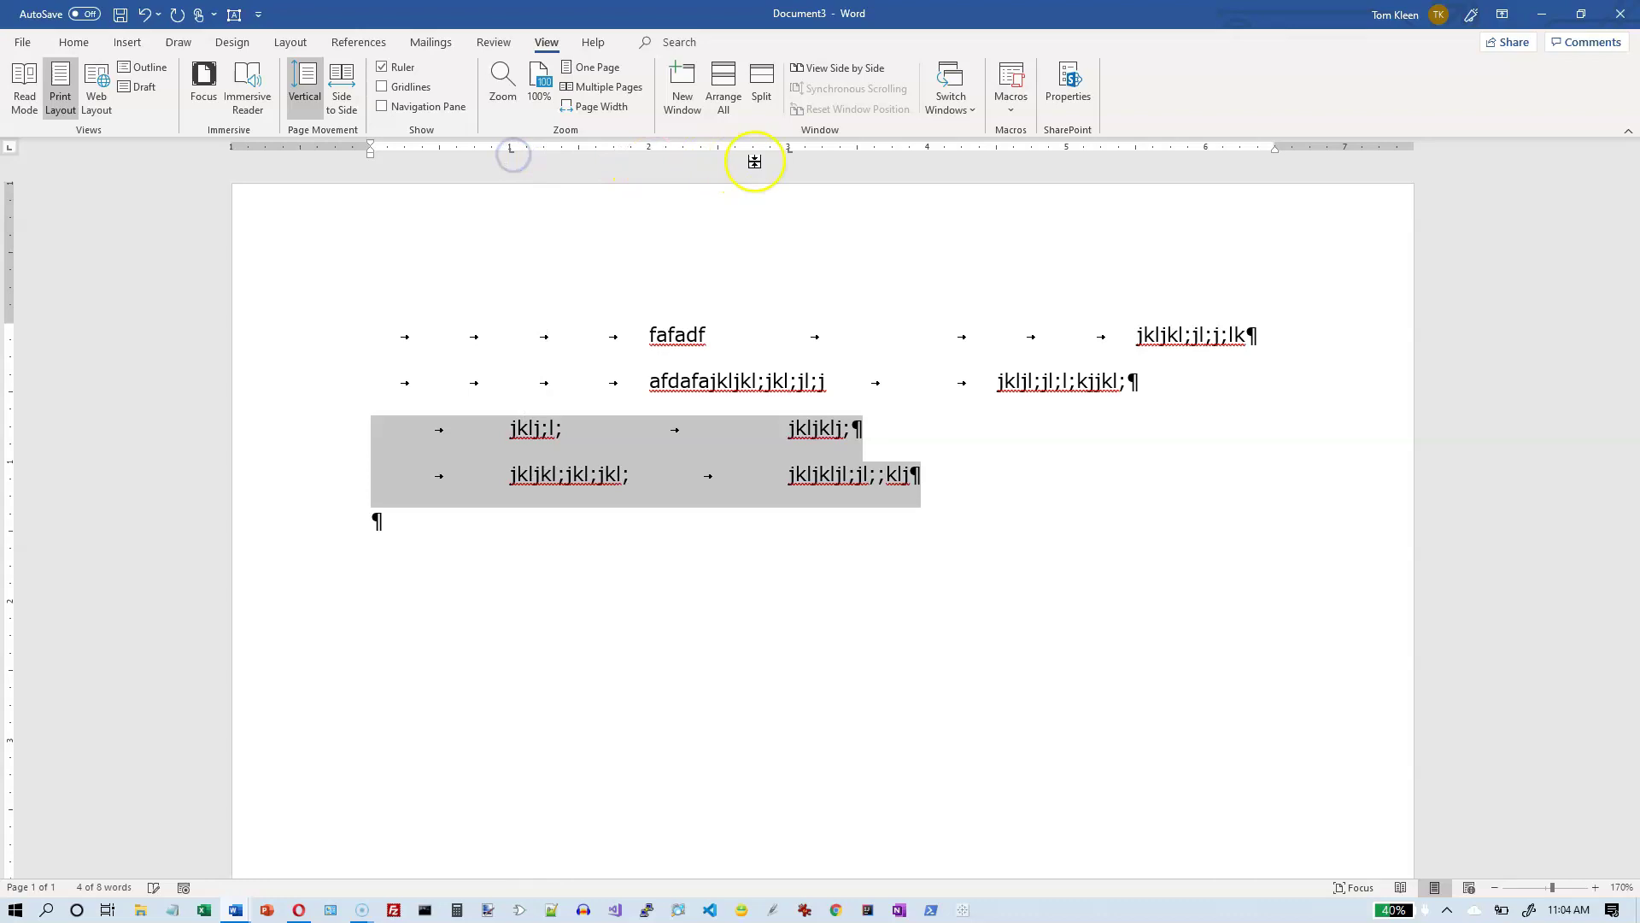
left_click_drag(790, 159, 988, 209)
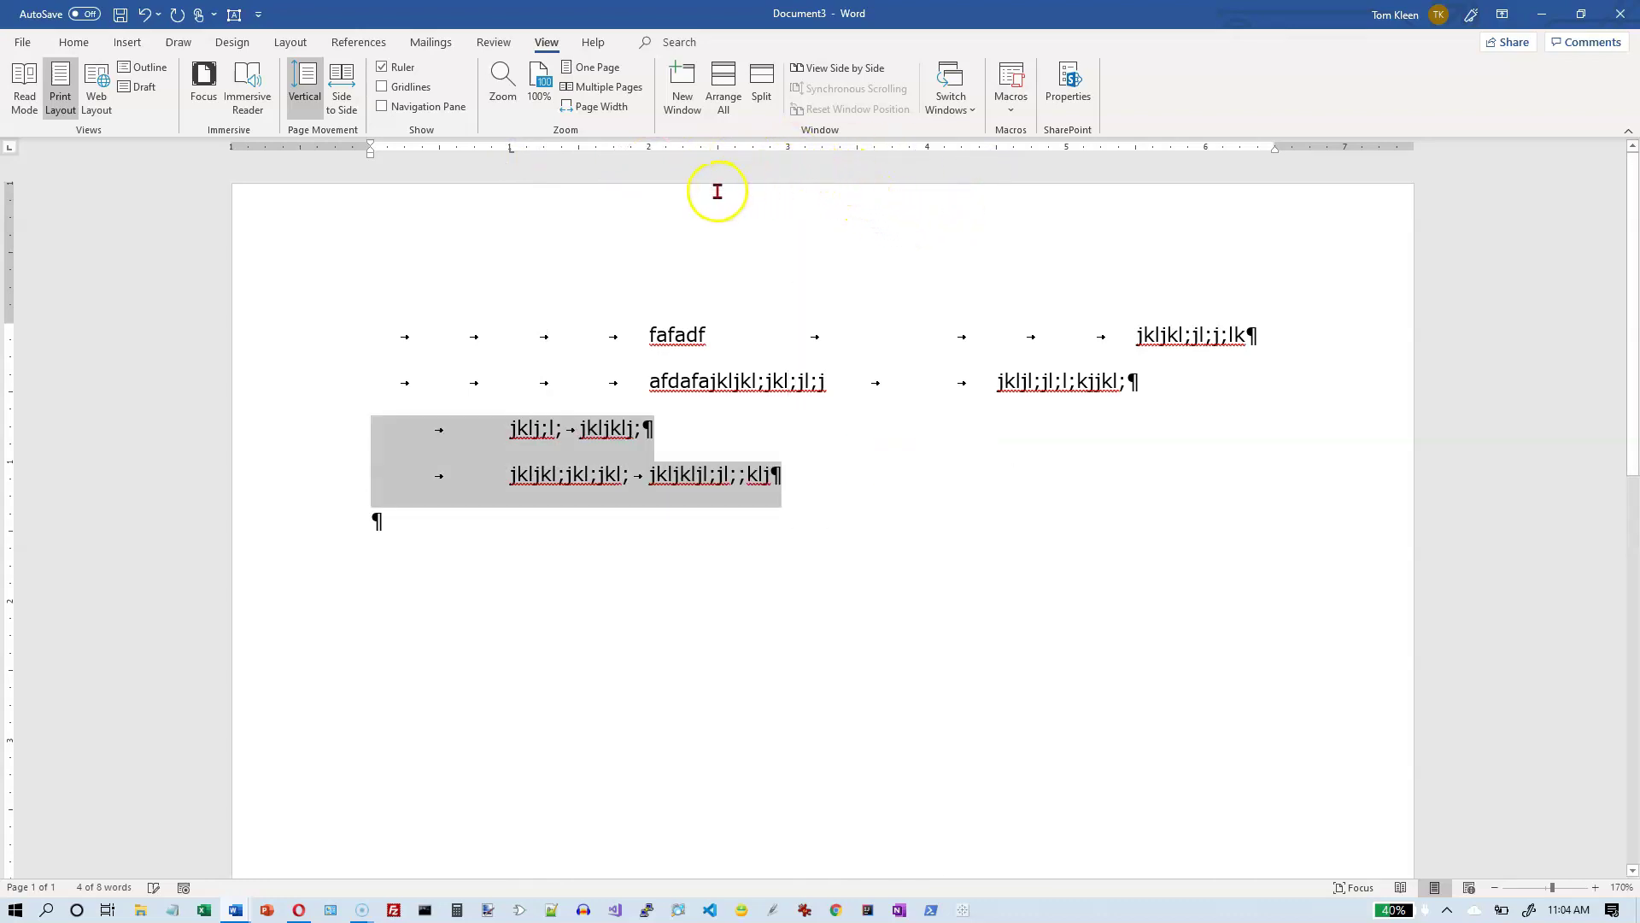
key("ctrl+z")
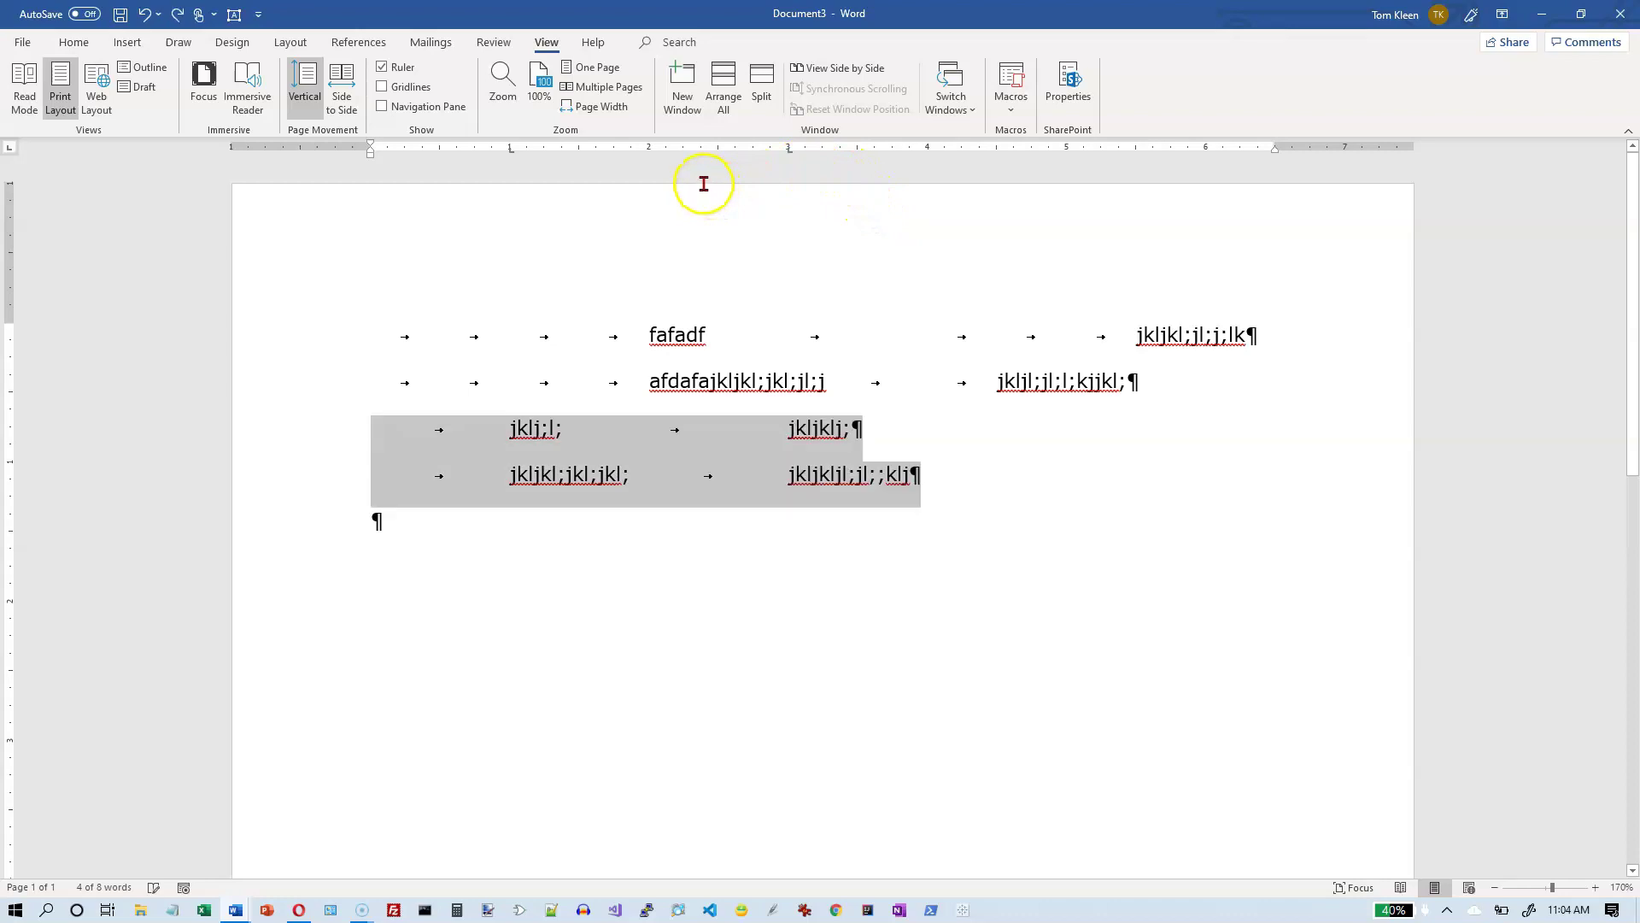
left_click_drag(791, 159, 930, 152)
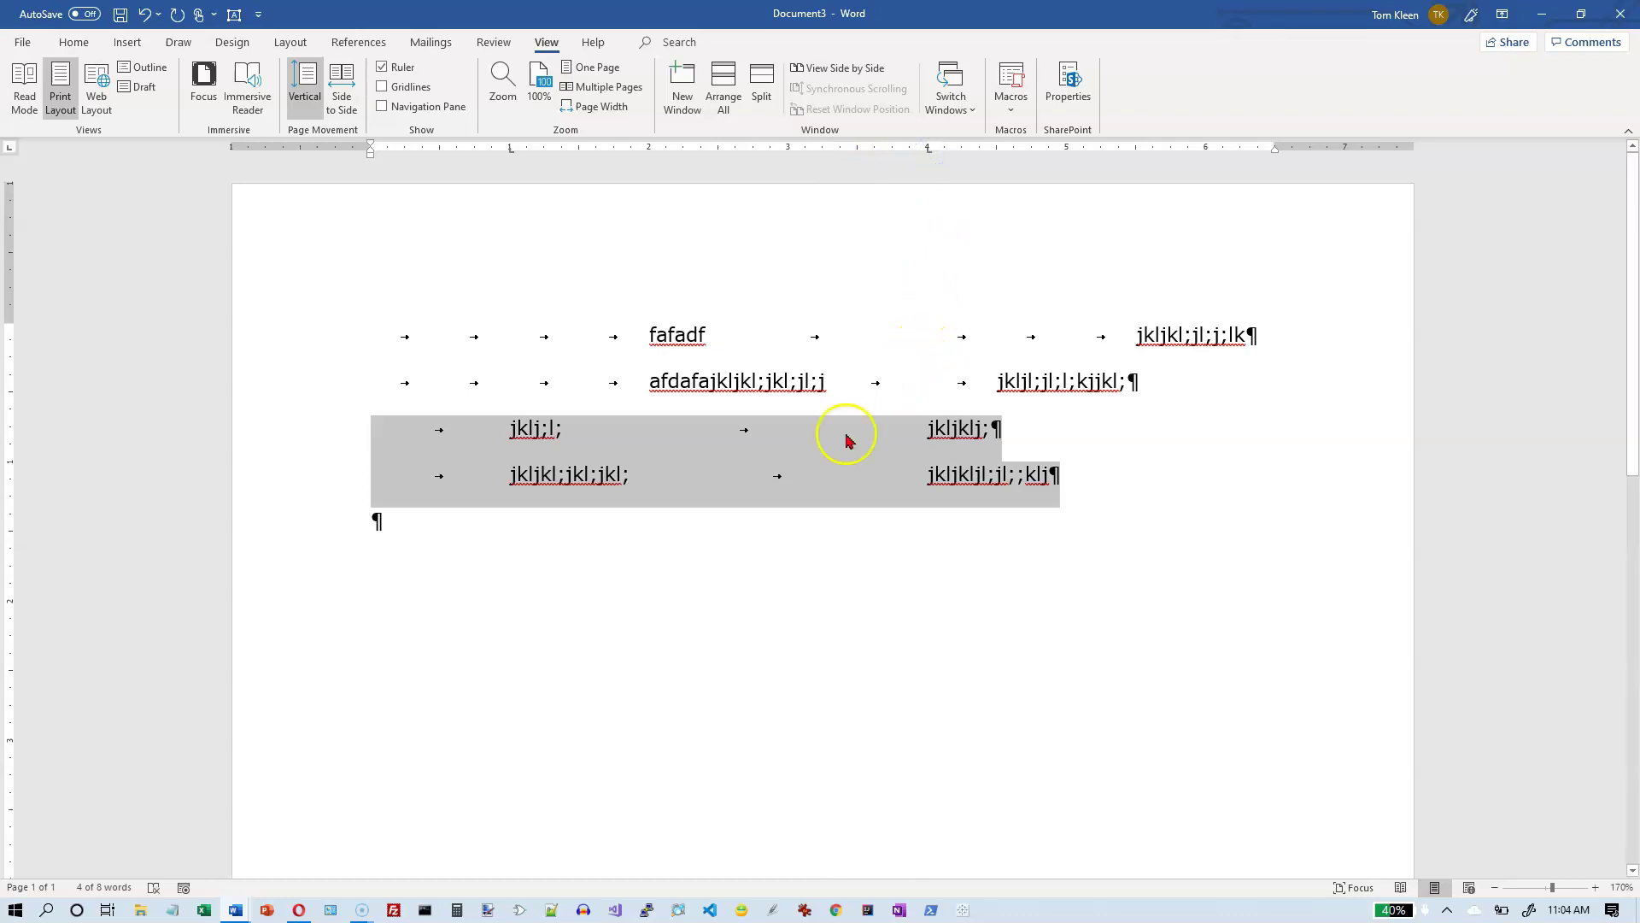
left_click_drag(334, 433, 325, 472)
Add left tab stops at 3 and 2 inches, toggling the tab selector to Center and back to Left.
left_click(536, 233)
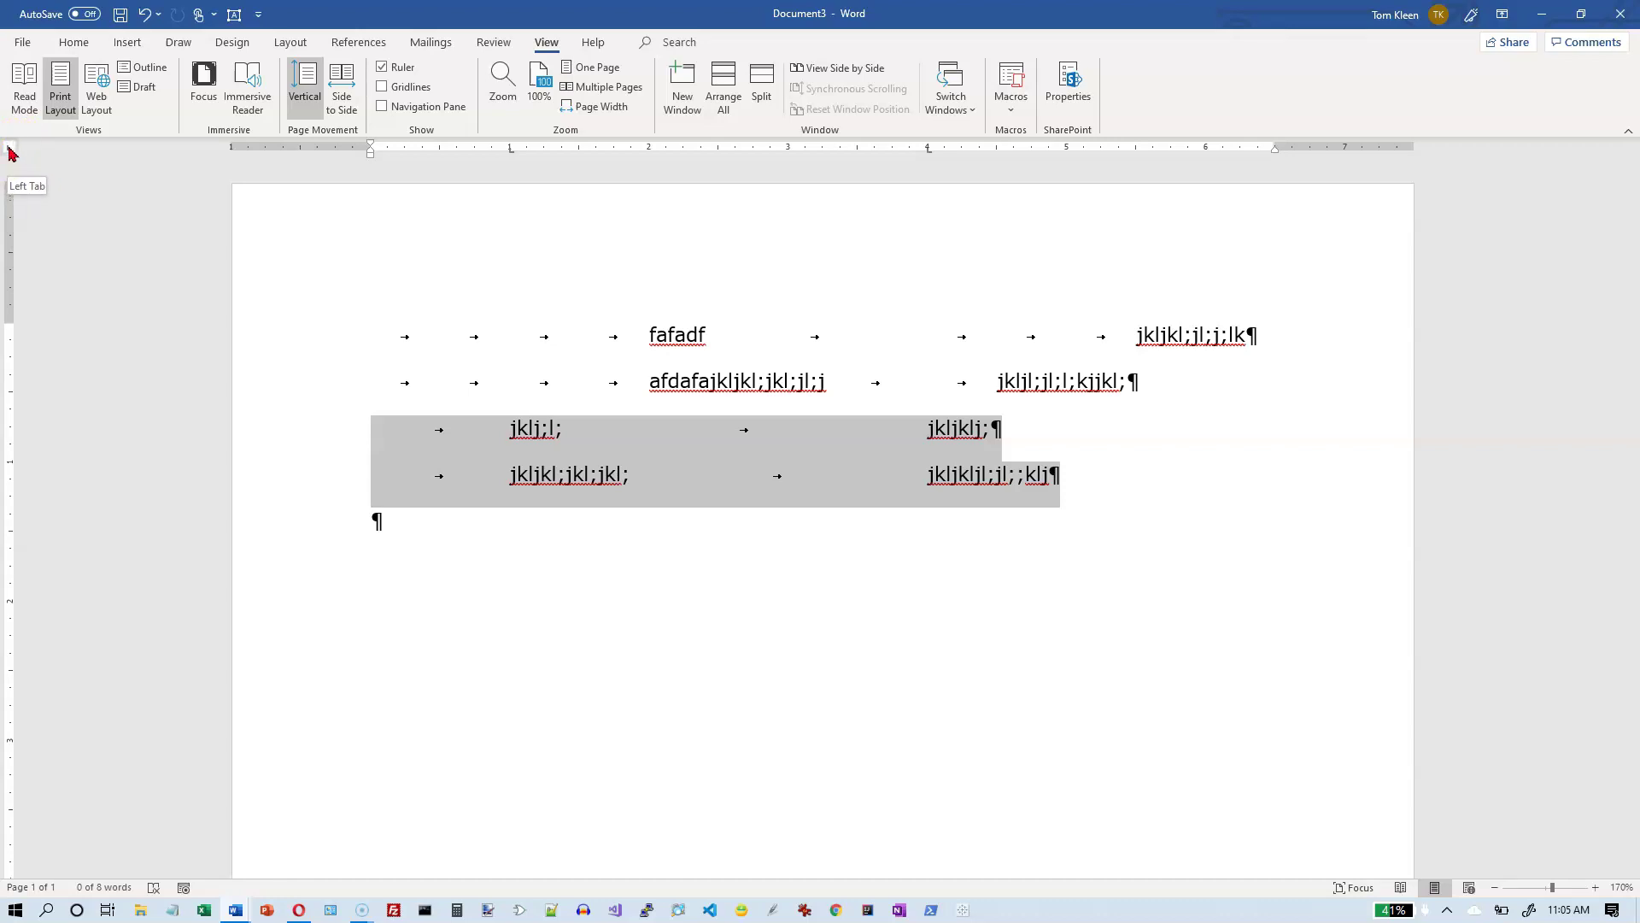
left_click(789, 149)
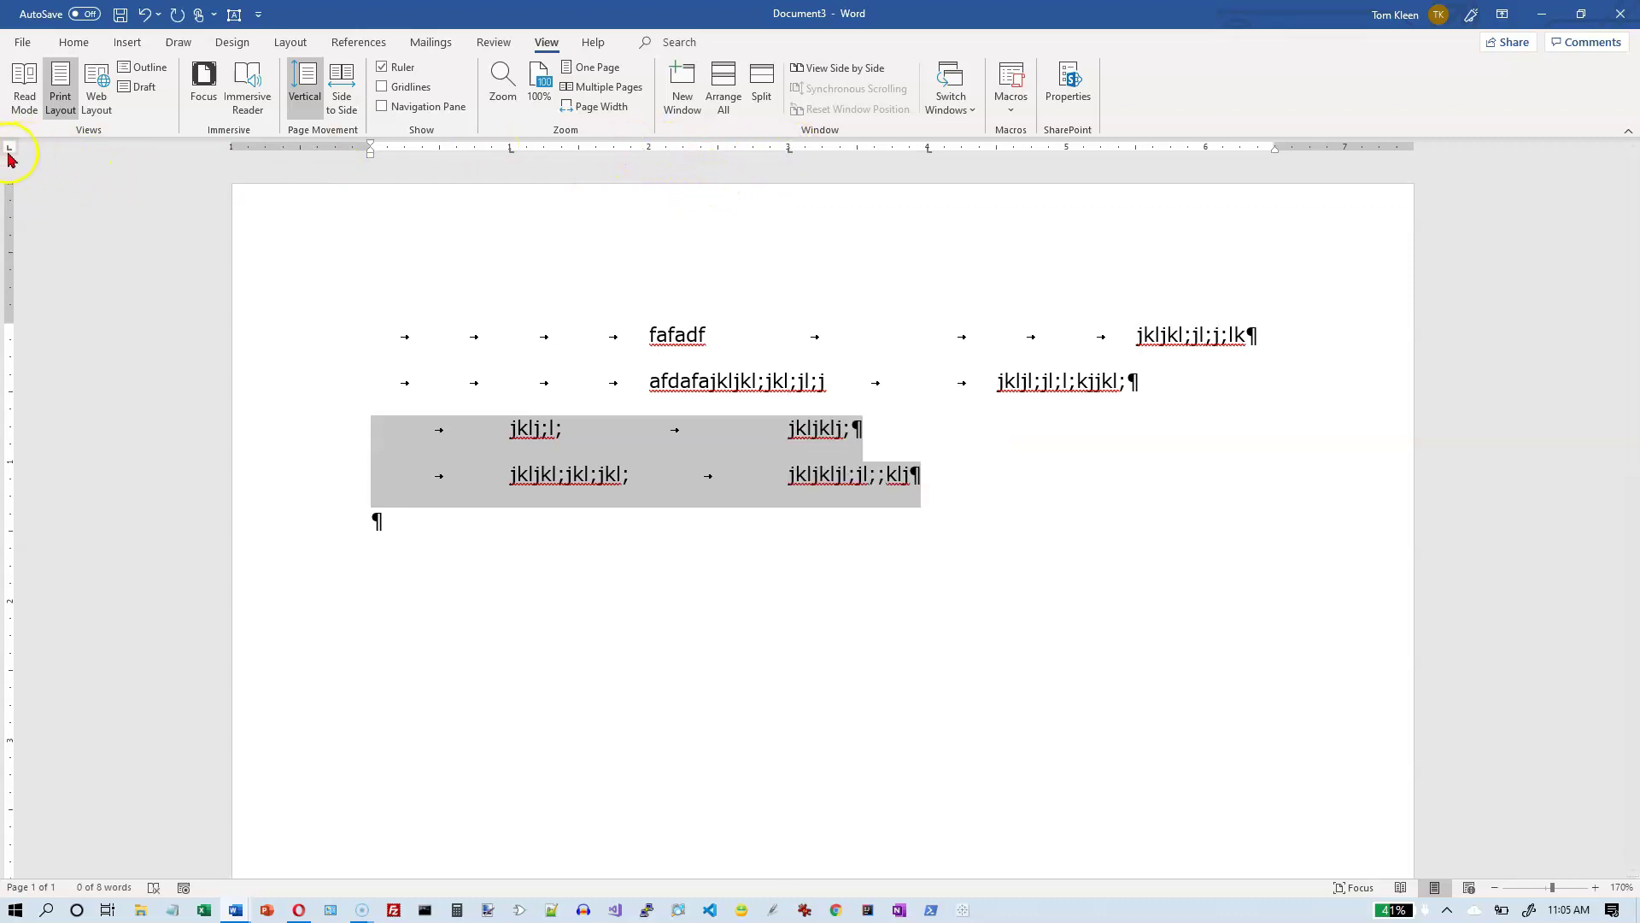
left_click(649, 150)
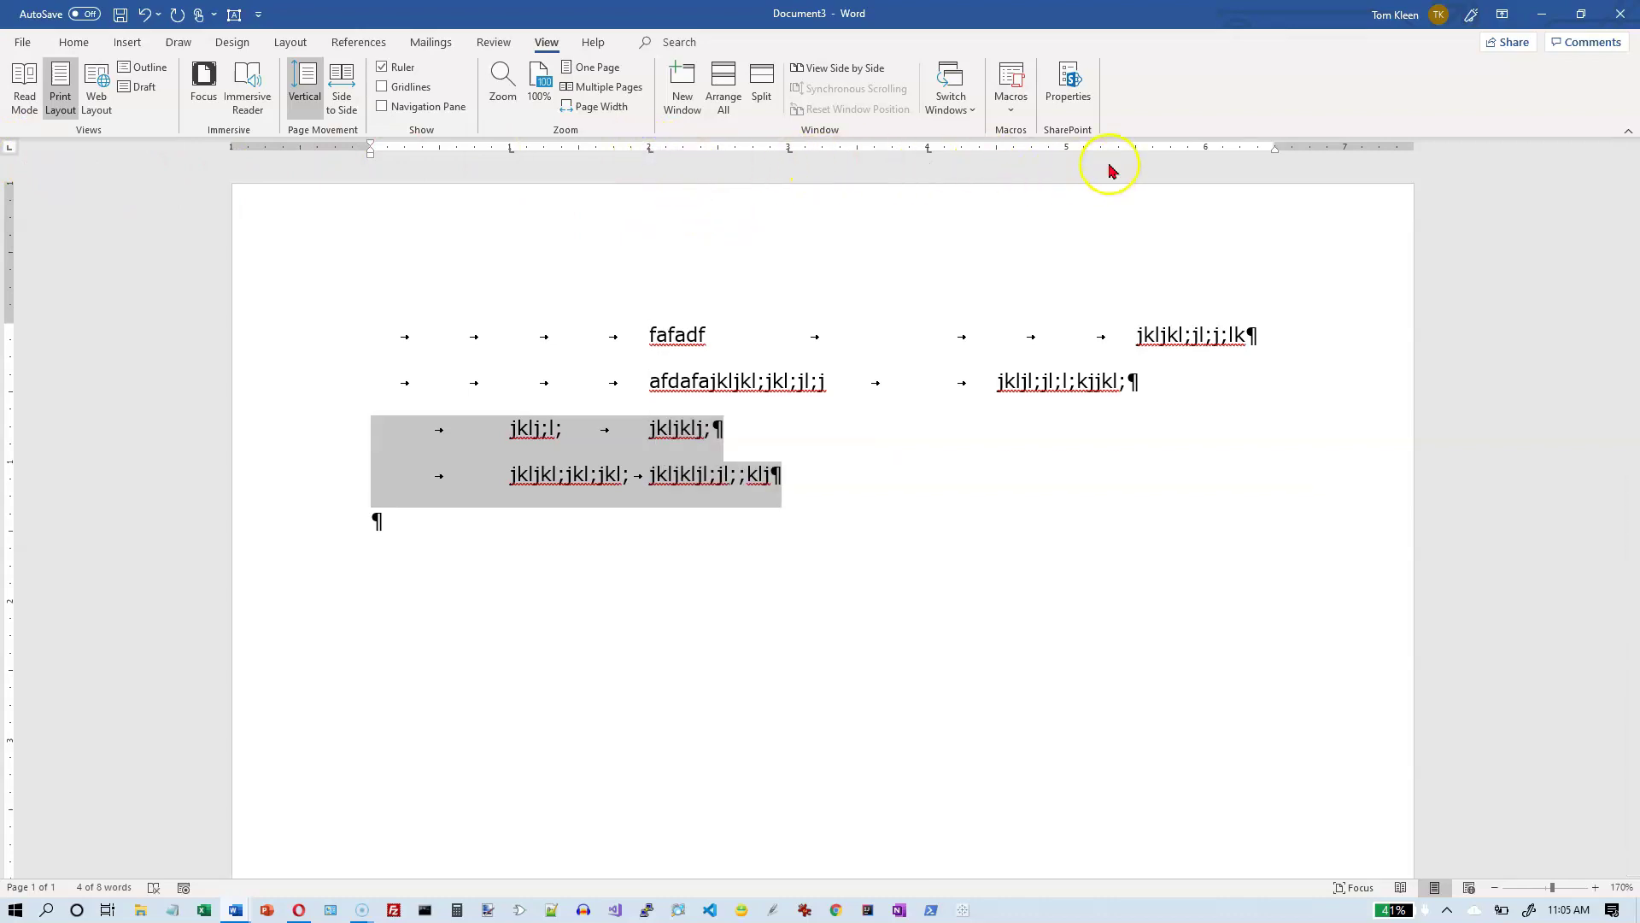
left_click_drag(1070, 152, 1036, 180)
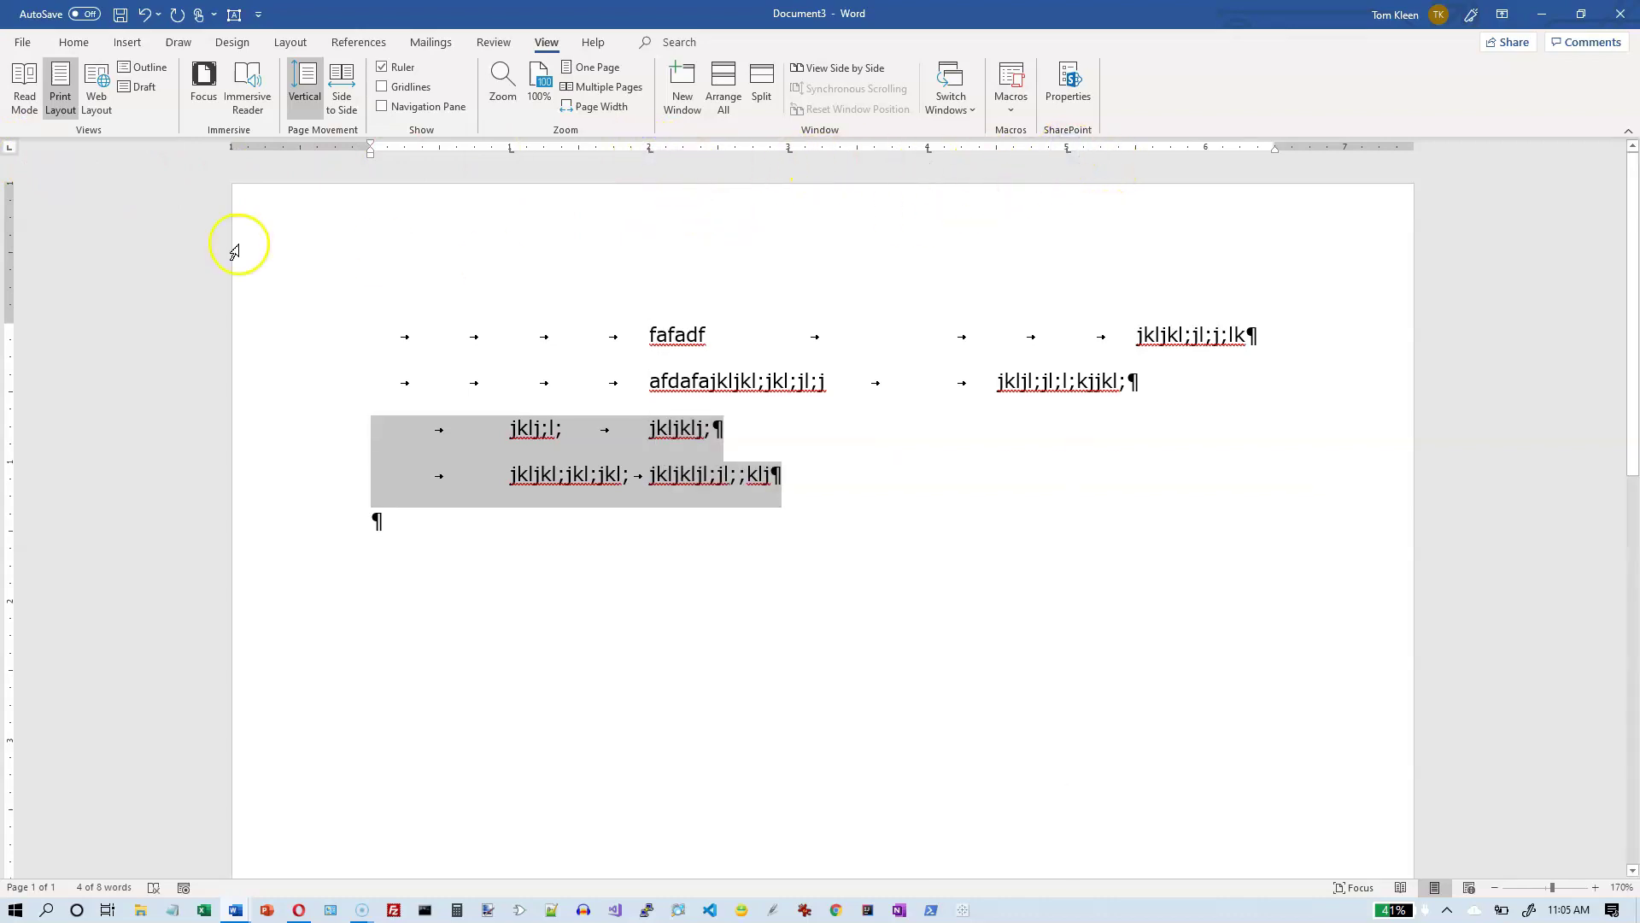
left_click(11, 149)
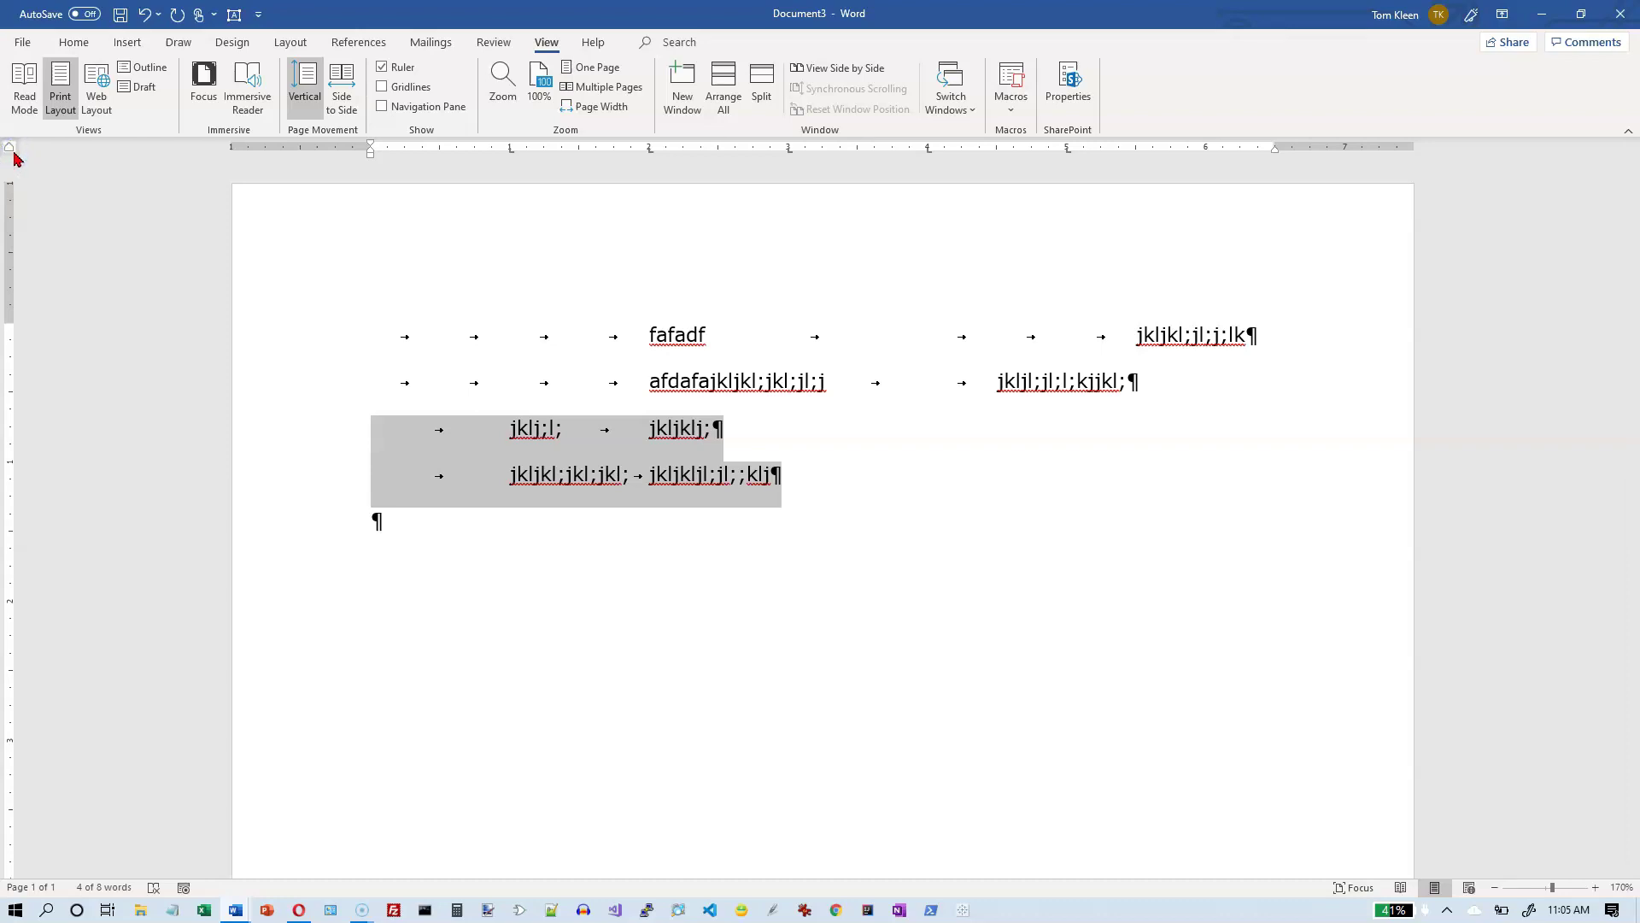
left_click(14, 153)
left_click(23, 163)
Drag the 1-inch and 3-inch tab stops off the ruler to delete them, then deselect.
left_click_drag(510, 151, 512, 174)
left_click_drag(512, 175, 510, 173)
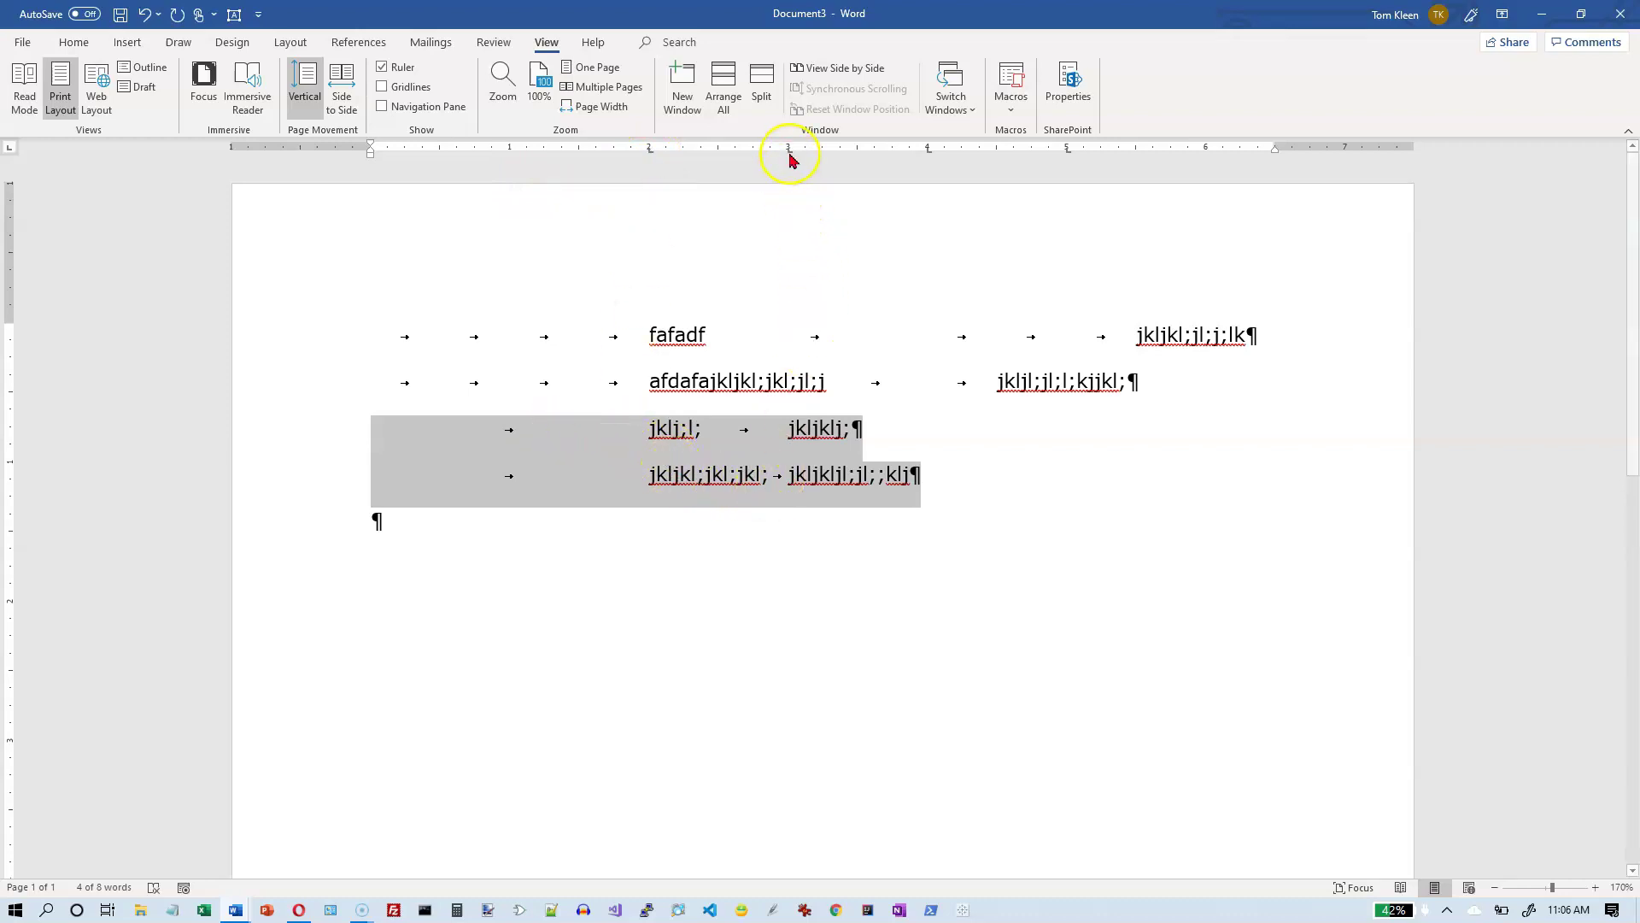
left_click_drag(789, 151, 785, 175)
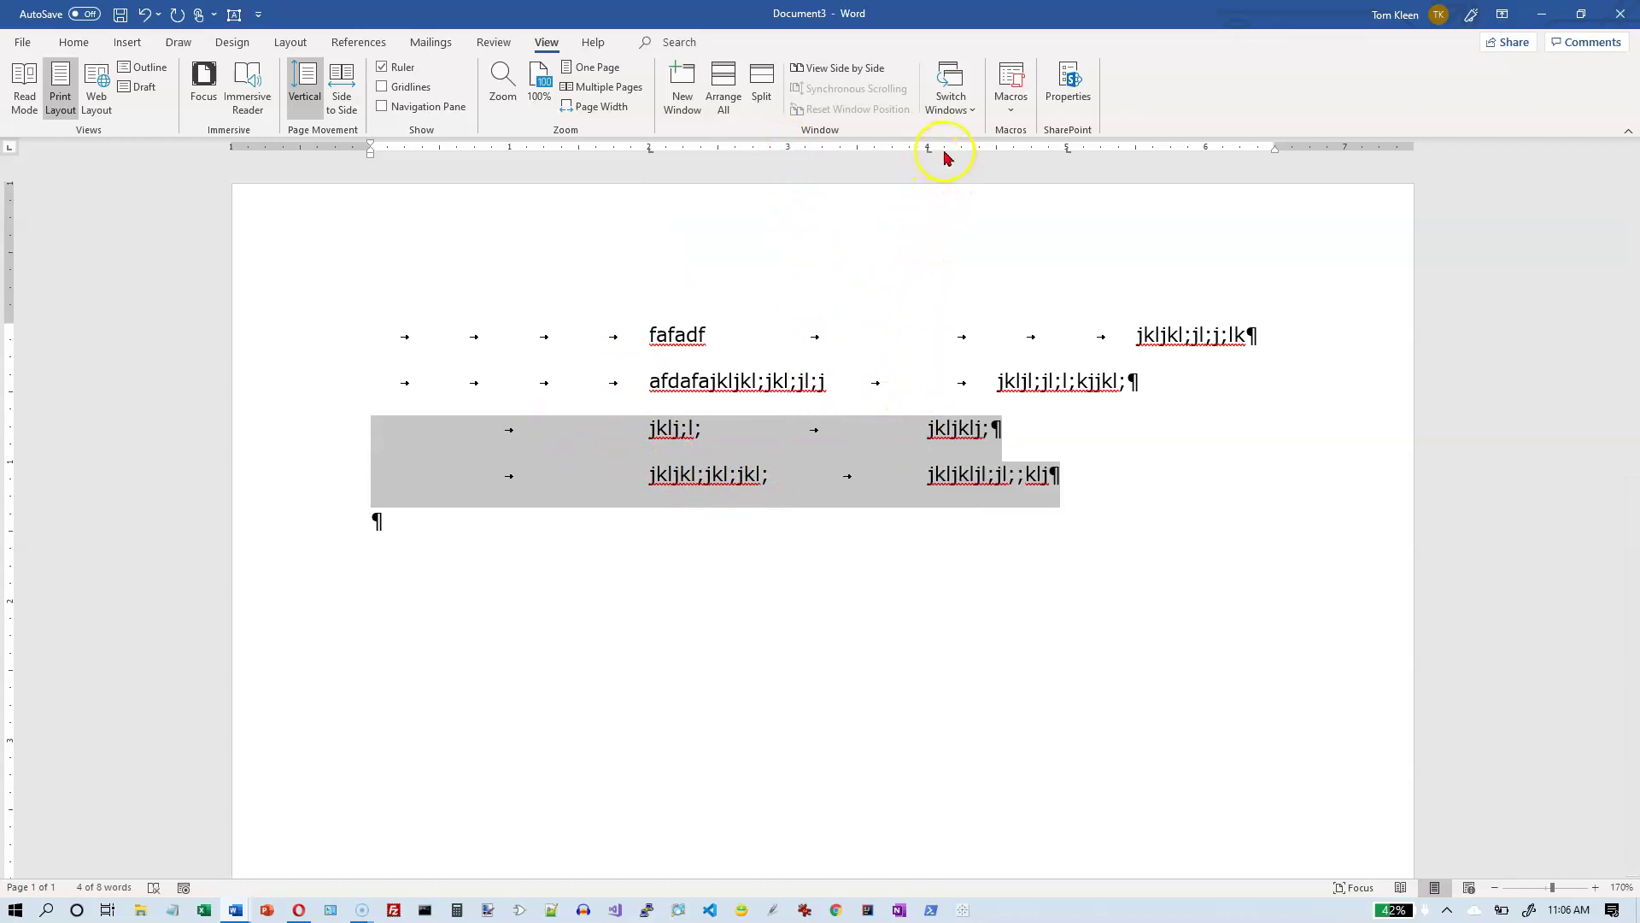
left_click(1039, 445)
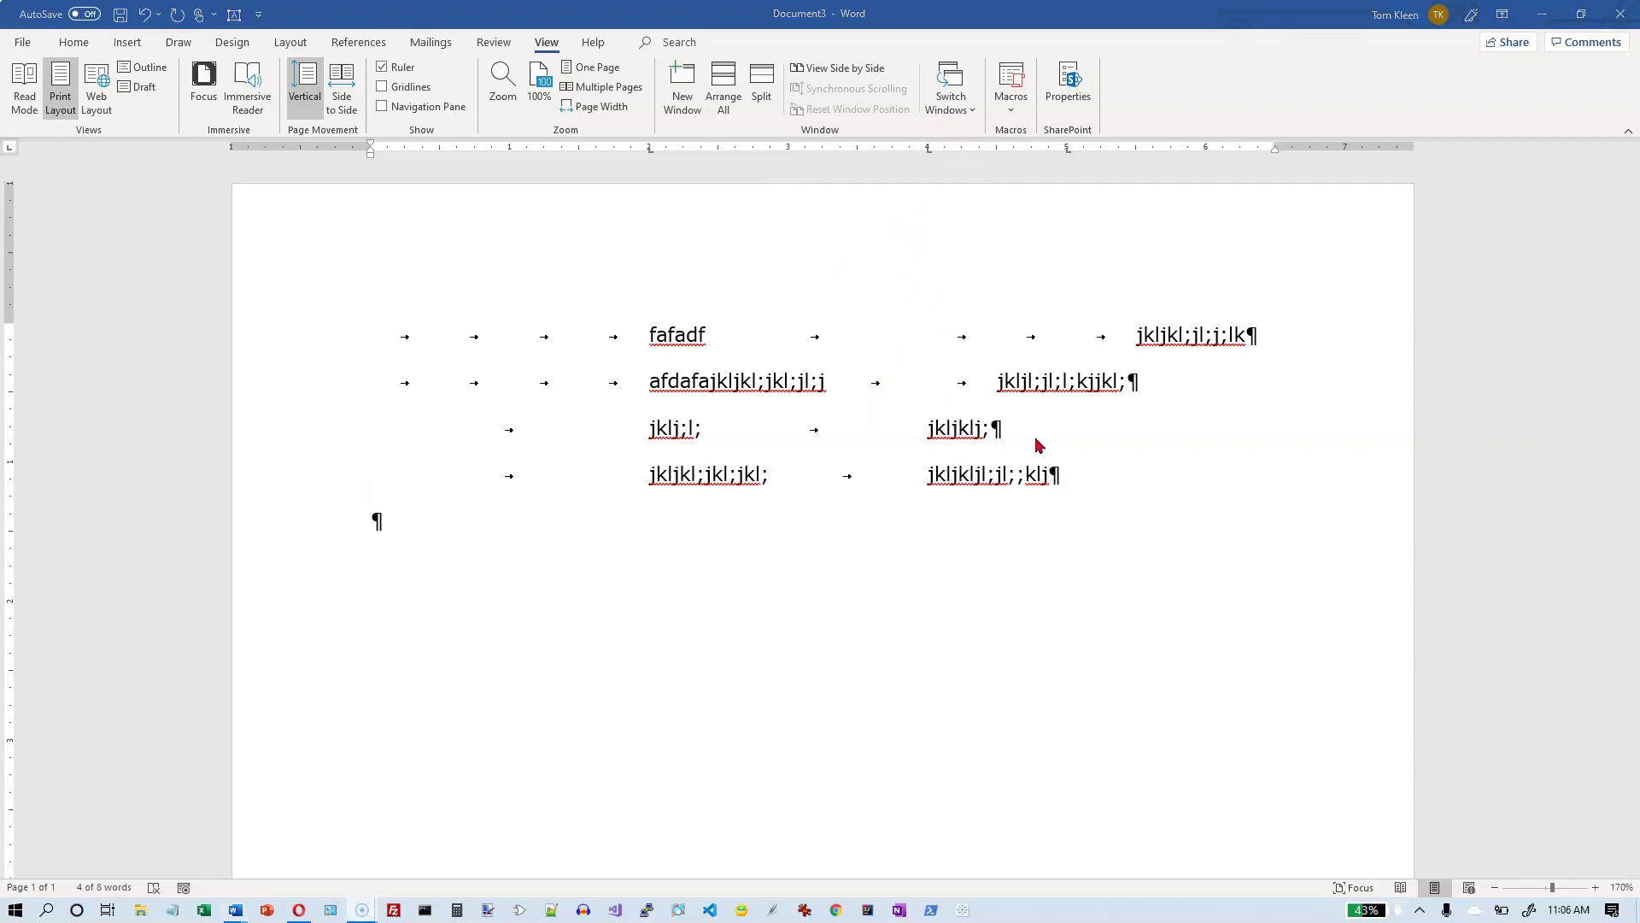